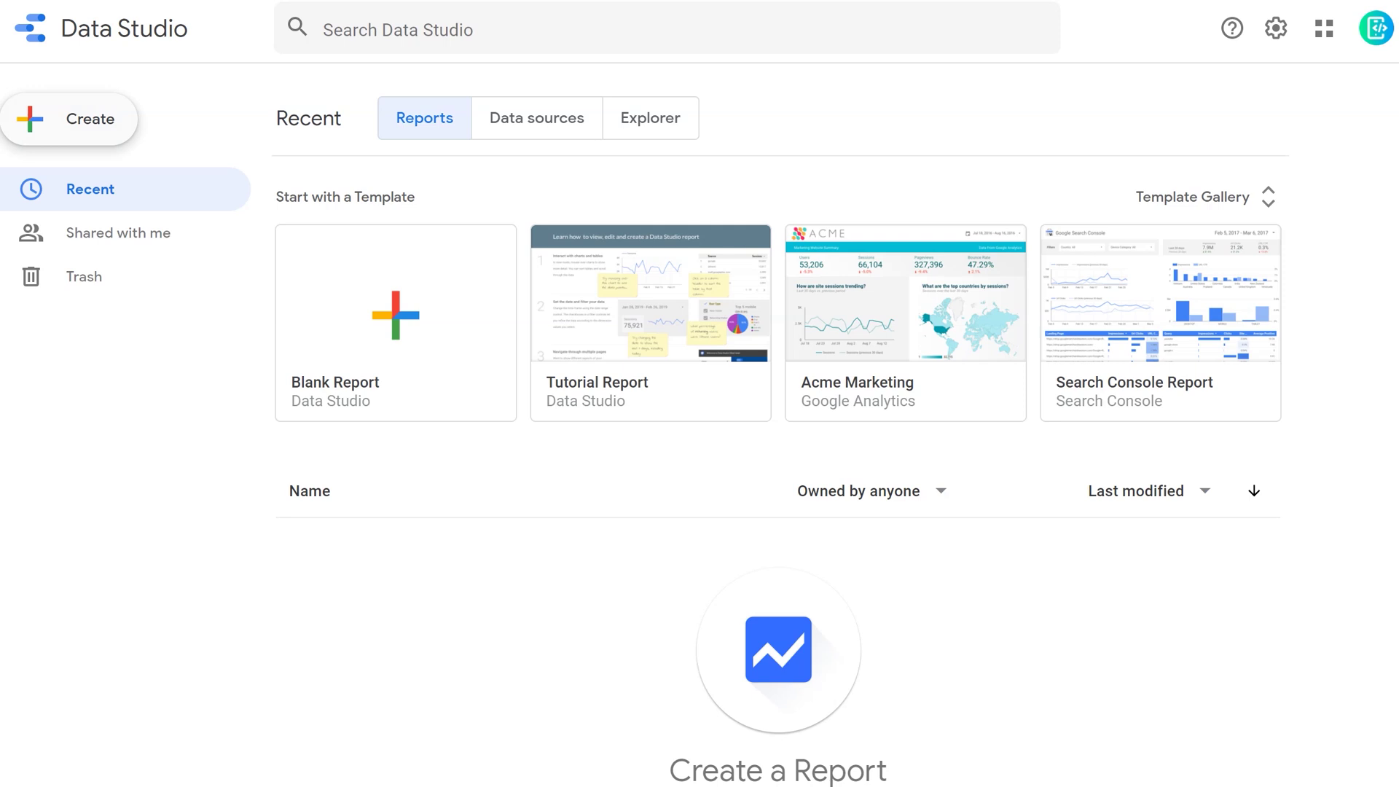
Step: Look through the recent data sources, explorers and reports
{"action": "left_click", "coordinate": [537, 118]}
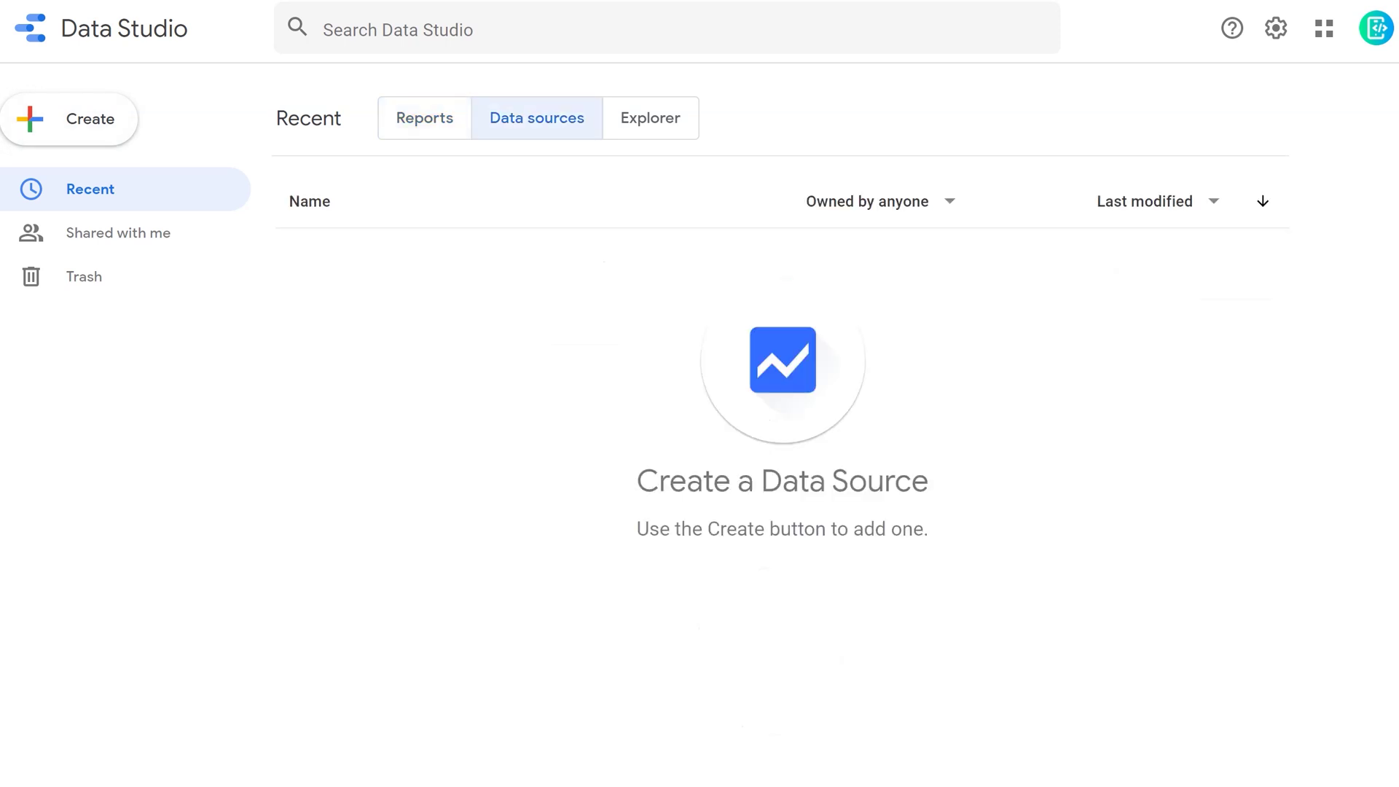
{"action": "left_click", "coordinate": [650, 118]}
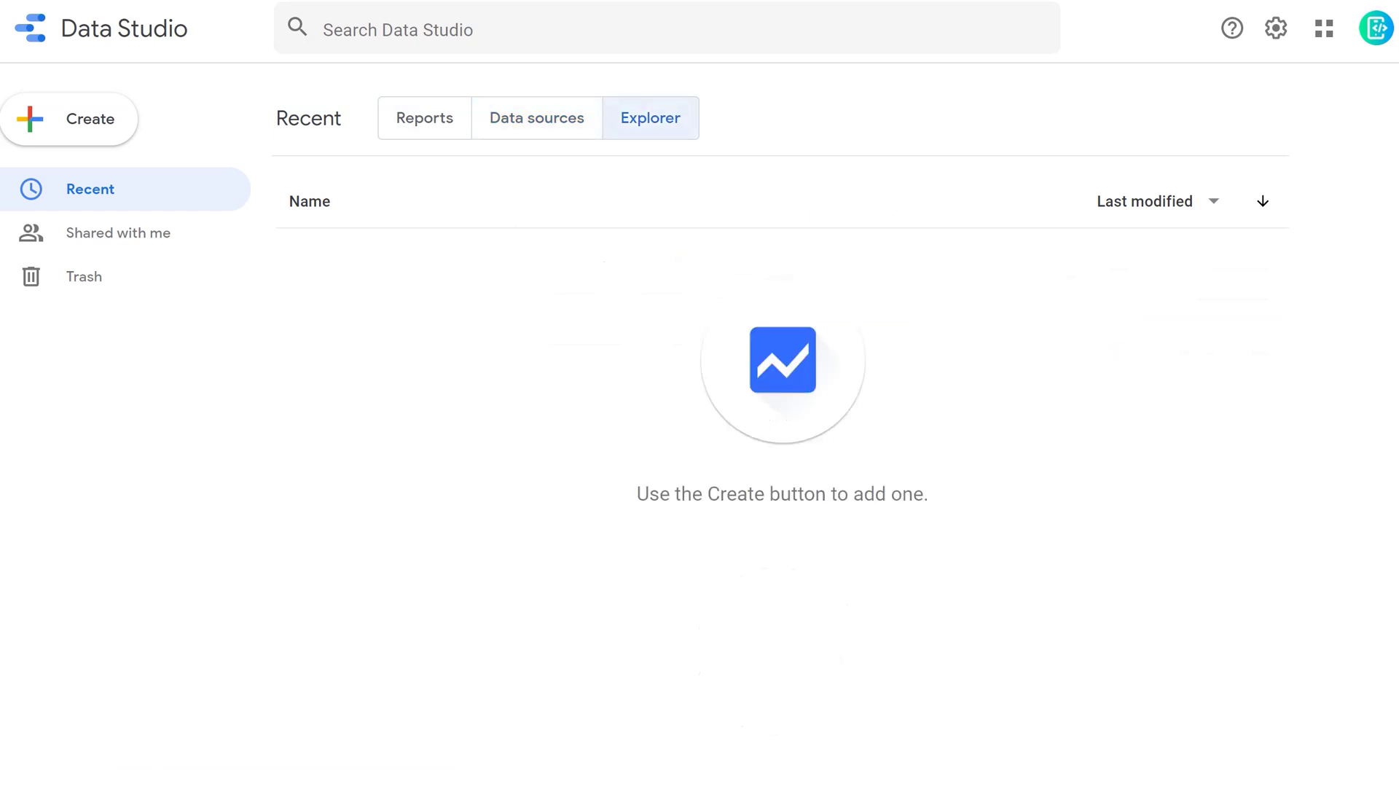
{"action": "left_click", "coordinate": [537, 118]}
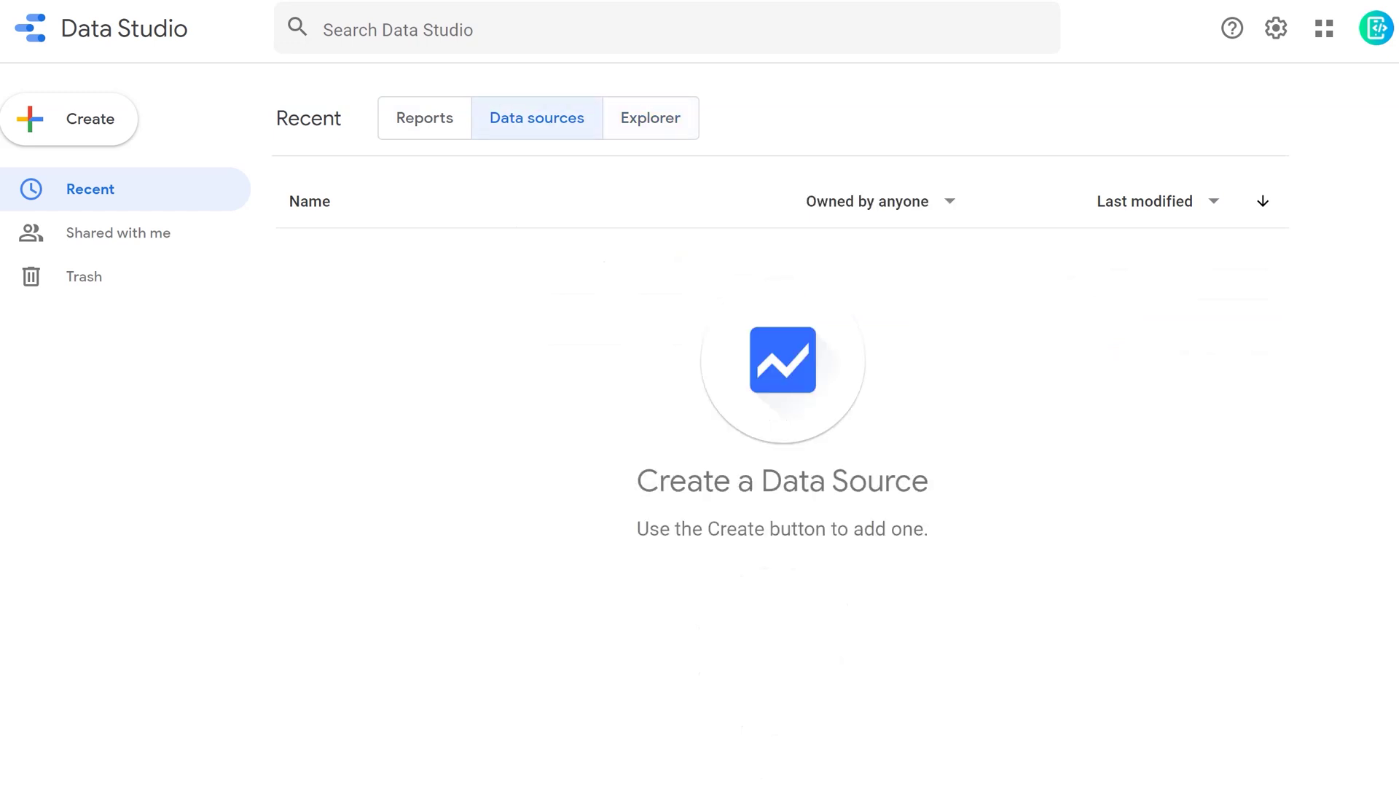
{"action": "left_click", "coordinate": [425, 118]}
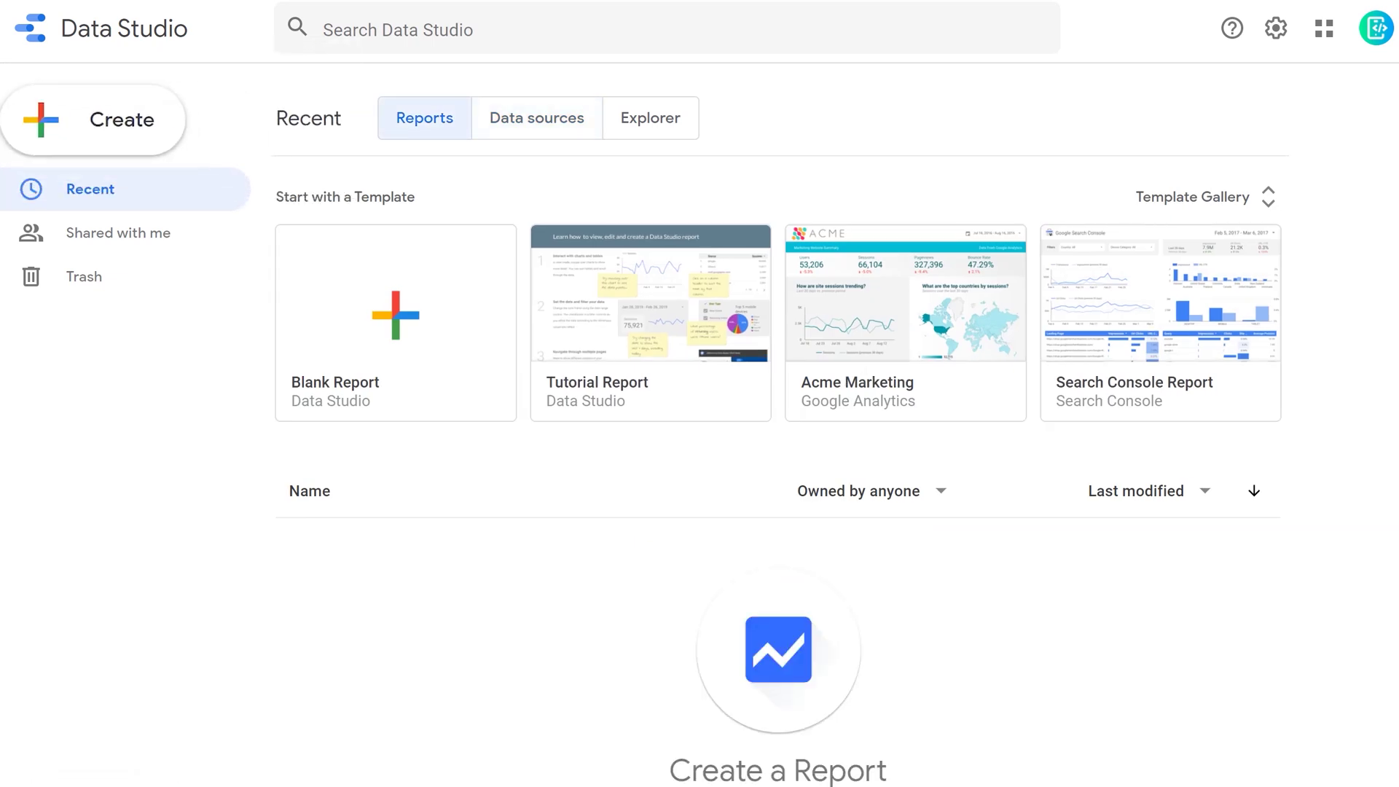
{"action": "left_click", "coordinate": [537, 118]}
Step: Start creating a new data source
{"action": "left_click", "coordinate": [63, 121]}
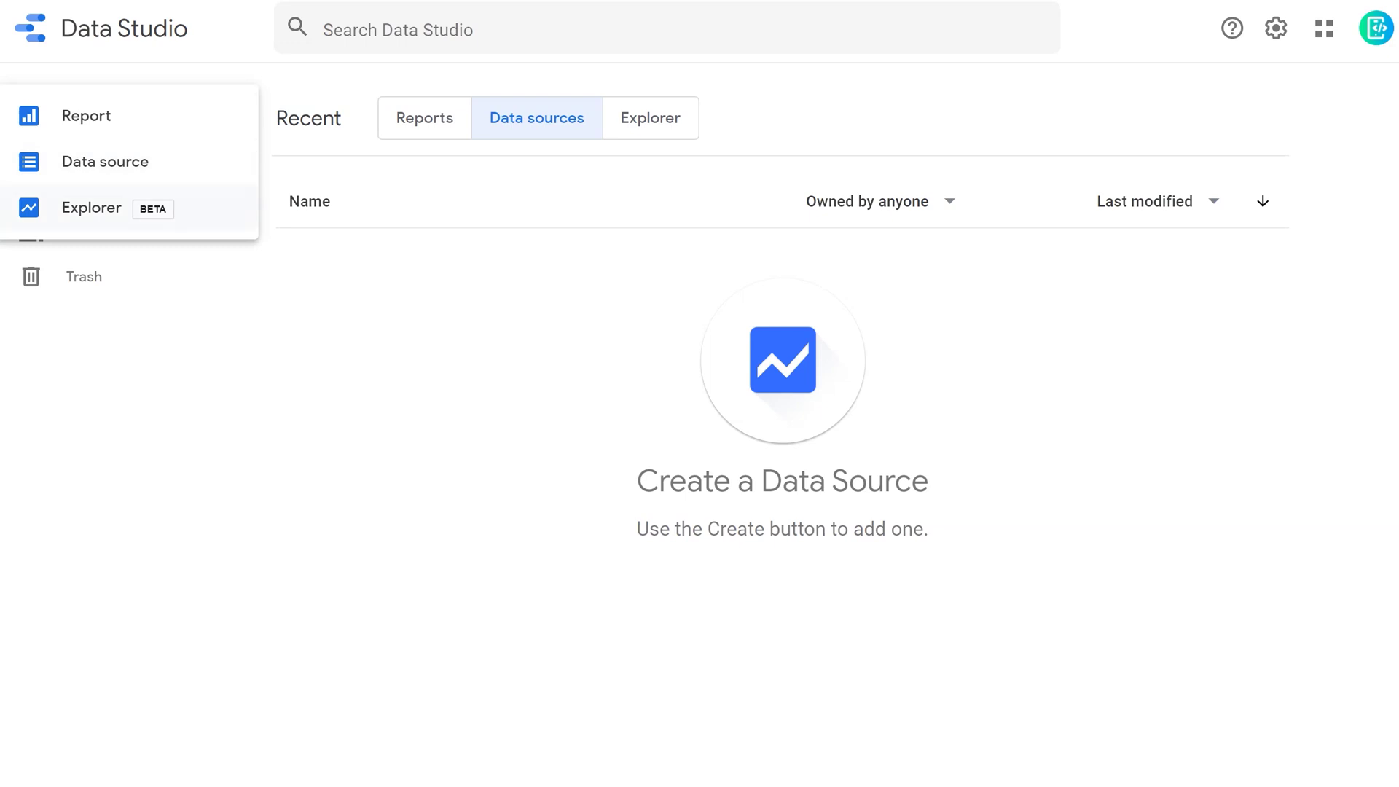
{"action": "left_click", "coordinate": [212, 166]}
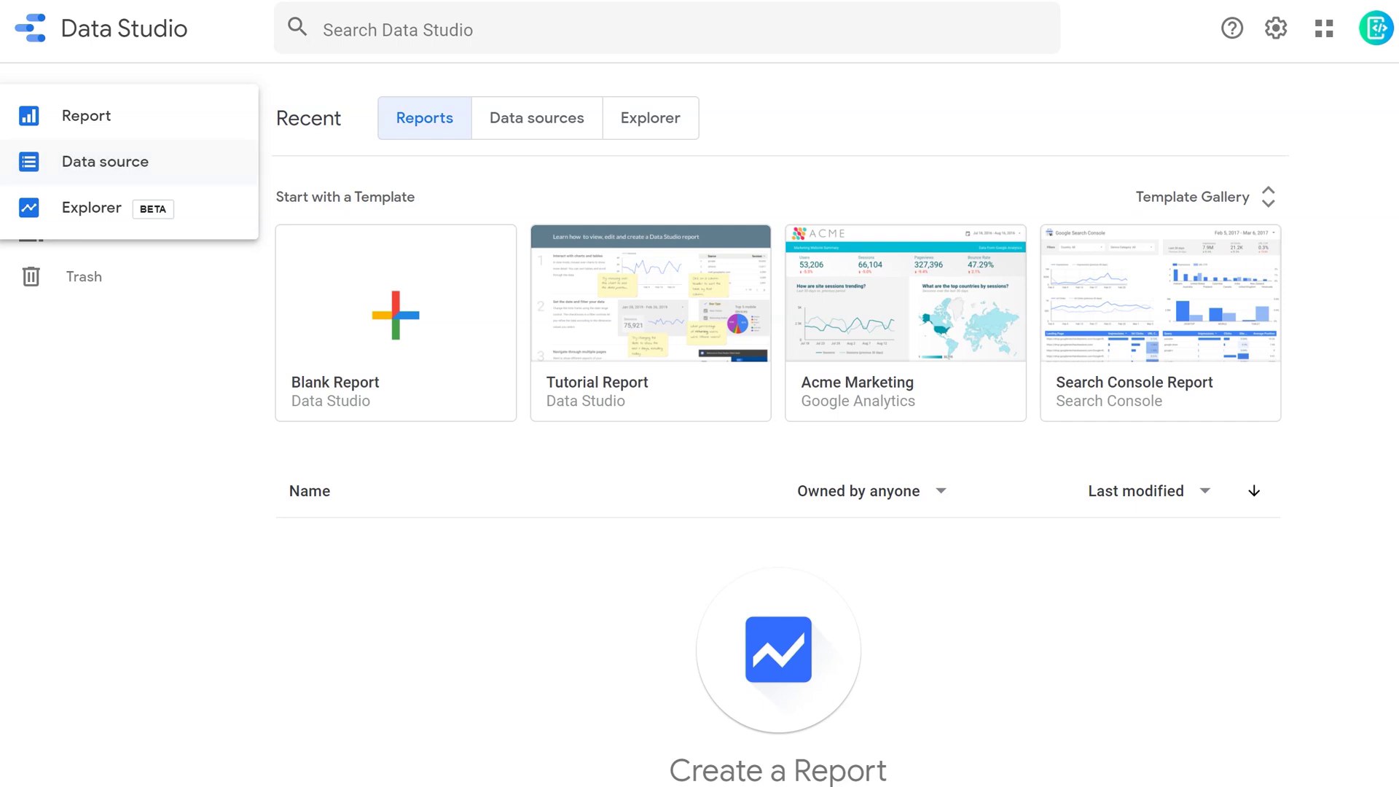
{"action": "left_click", "coordinate": [207, 161]}
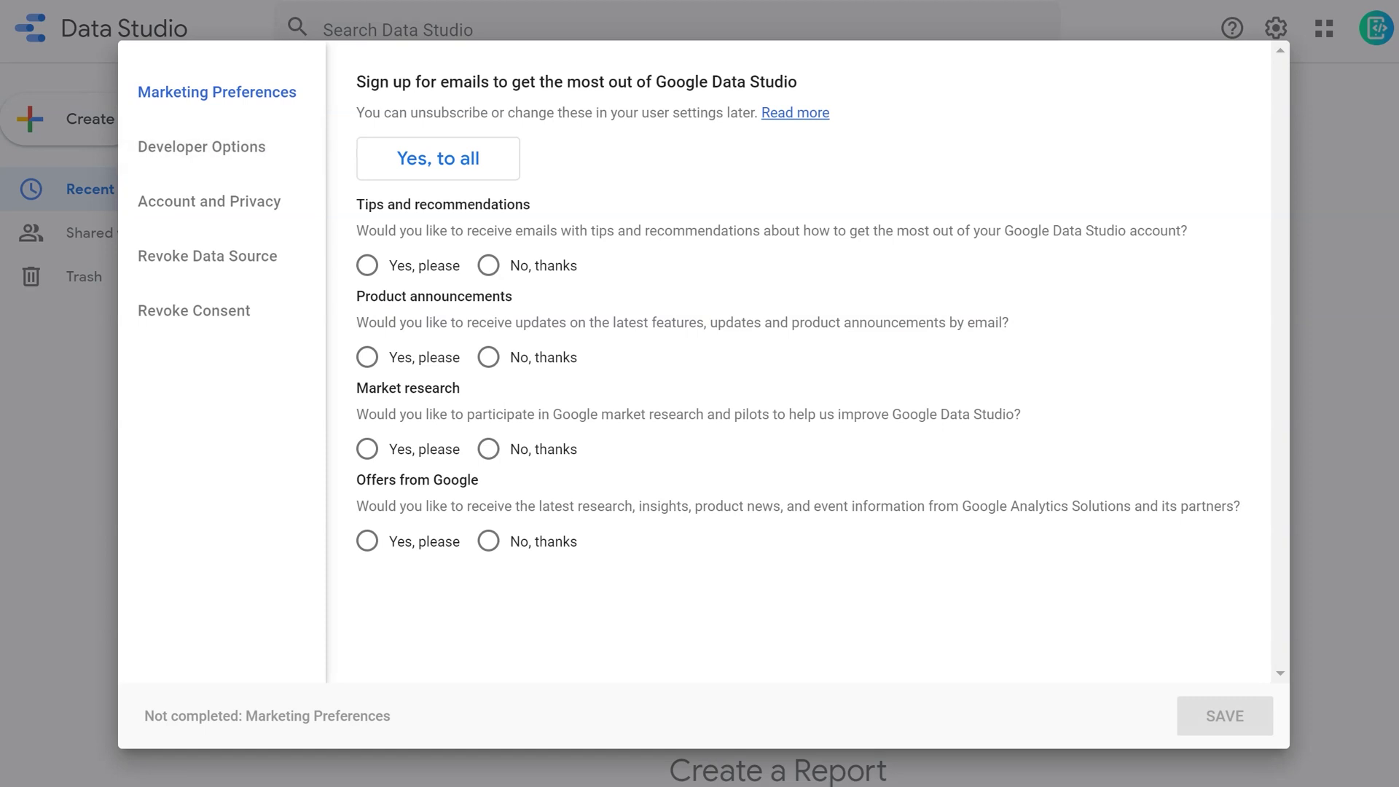
Step: Decline tips, product announcements, market research and Google offers e-mails, and save the marketing preferences
{"action": "left_click", "coordinate": [488, 265]}
{"action": "left_click", "coordinate": [488, 357]}
{"action": "left_click", "coordinate": [488, 449]}
{"action": "left_click", "coordinate": [488, 541]}
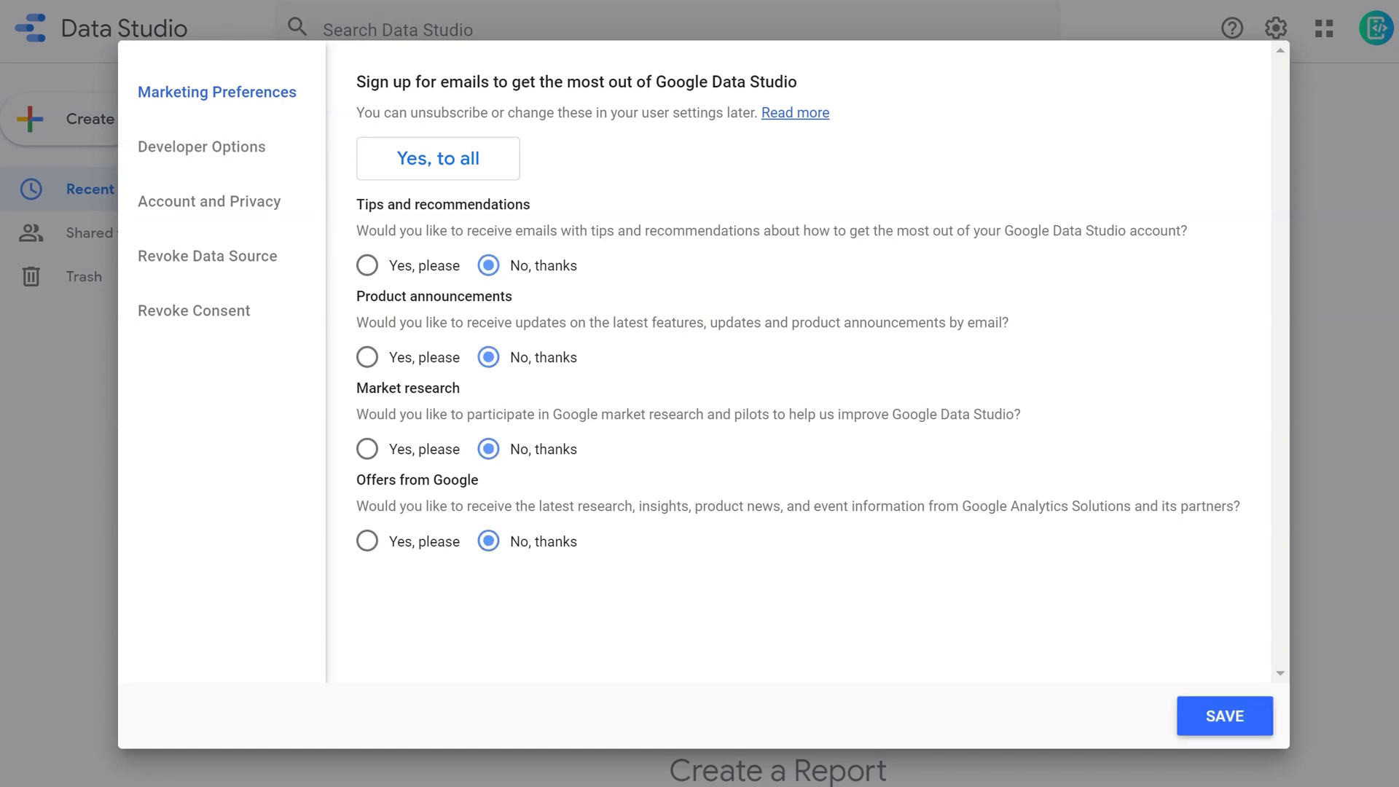
{"action": "left_click", "coordinate": [1224, 716]}
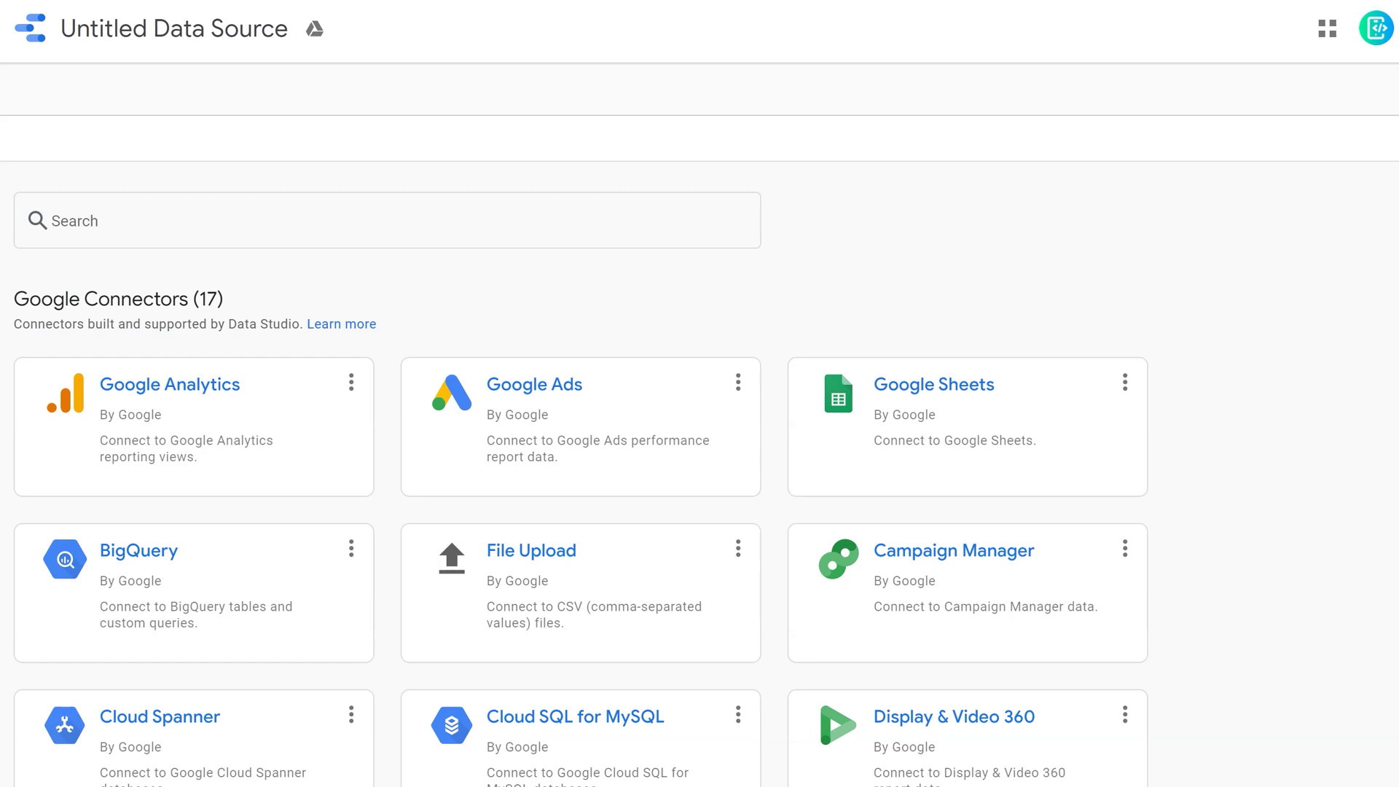
Step: Choose the File Upload connector and authorize its access to Google Cloud Storage
{"action": "scroll", "coordinate": [967, 427], "scroll_direction": "down", "scroll_amount": 2}
{"action": "scroll", "coordinate": [968, 427], "scroll_direction": "up", "scroll_amount": 2}
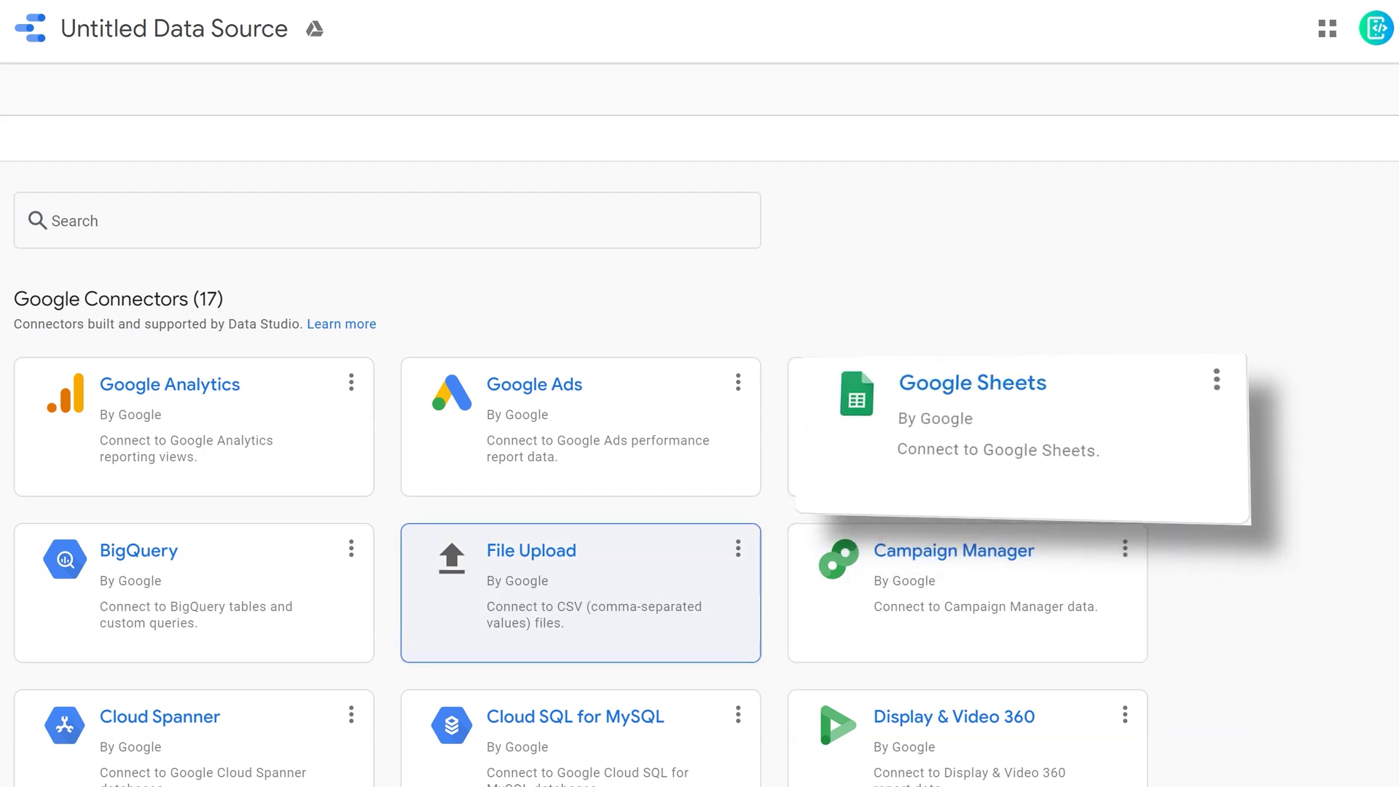
{"action": "left_click", "coordinate": [581, 593]}
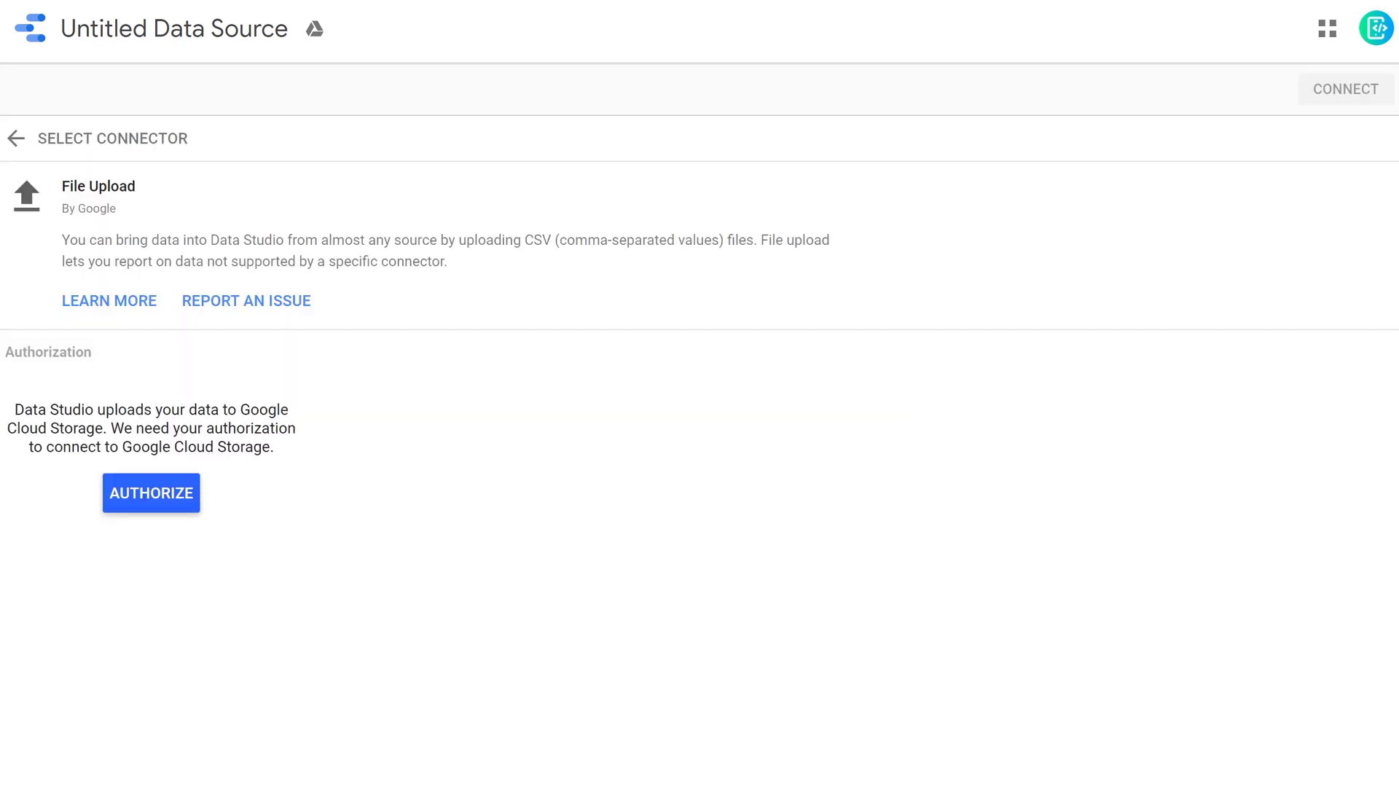
{"action": "left_click", "coordinate": [151, 493]}
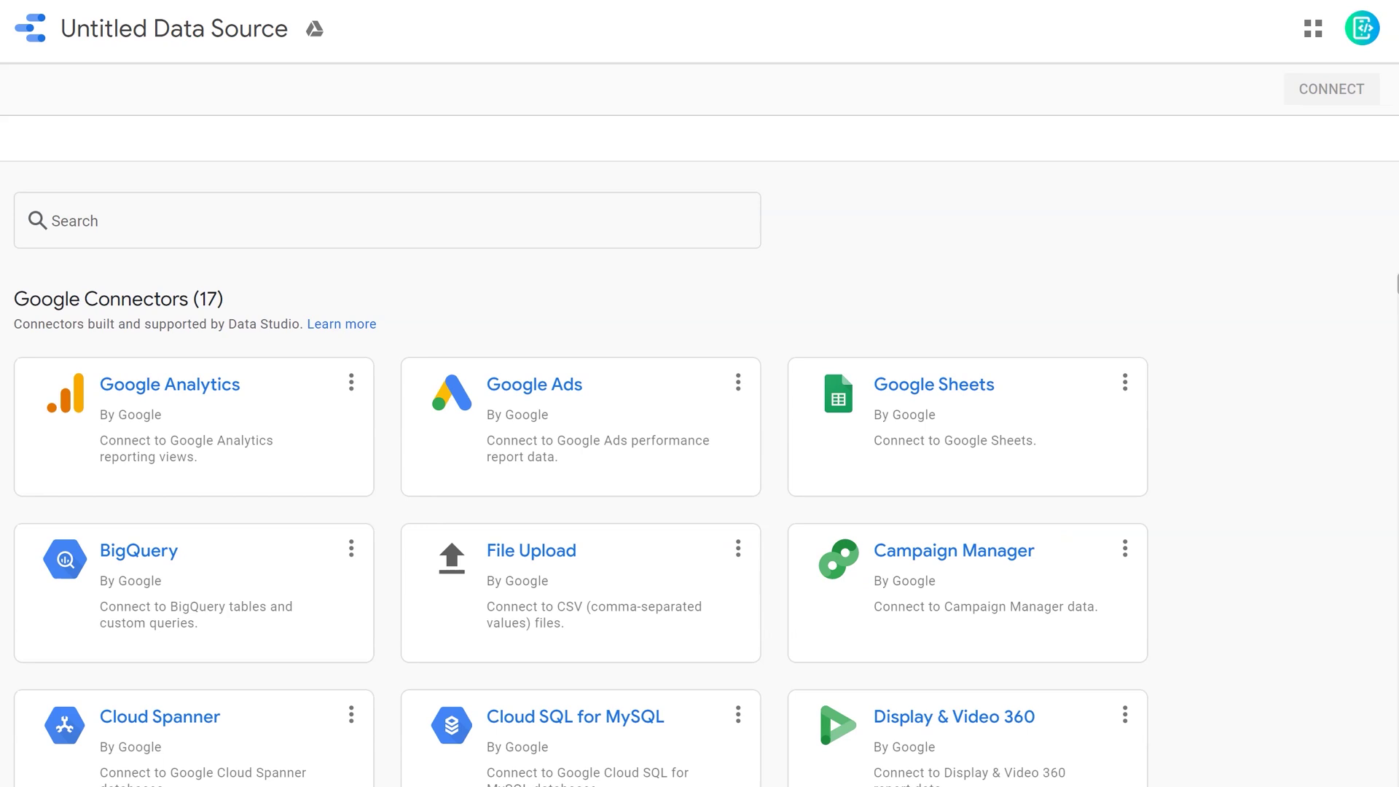
Step: Authorize the Google Sheets connector and connect the pokemon worksheet of the starred Pokemon Data spreadsheet
{"action": "left_click", "coordinate": [967, 427]}
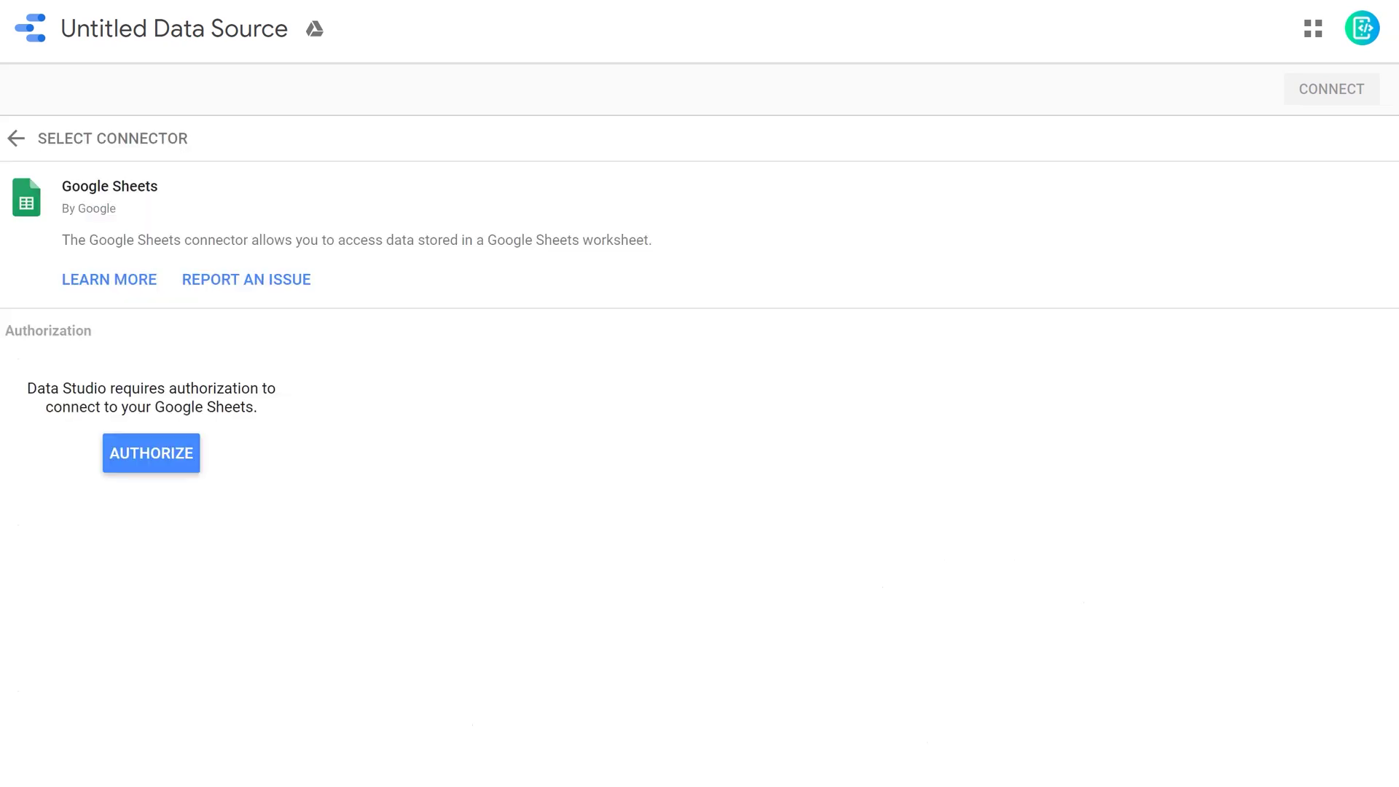
{"action": "left_click", "coordinate": [150, 454]}
{"action": "left_click_drag", "start_coordinate": [27, 388], "coordinate": [254, 408]}
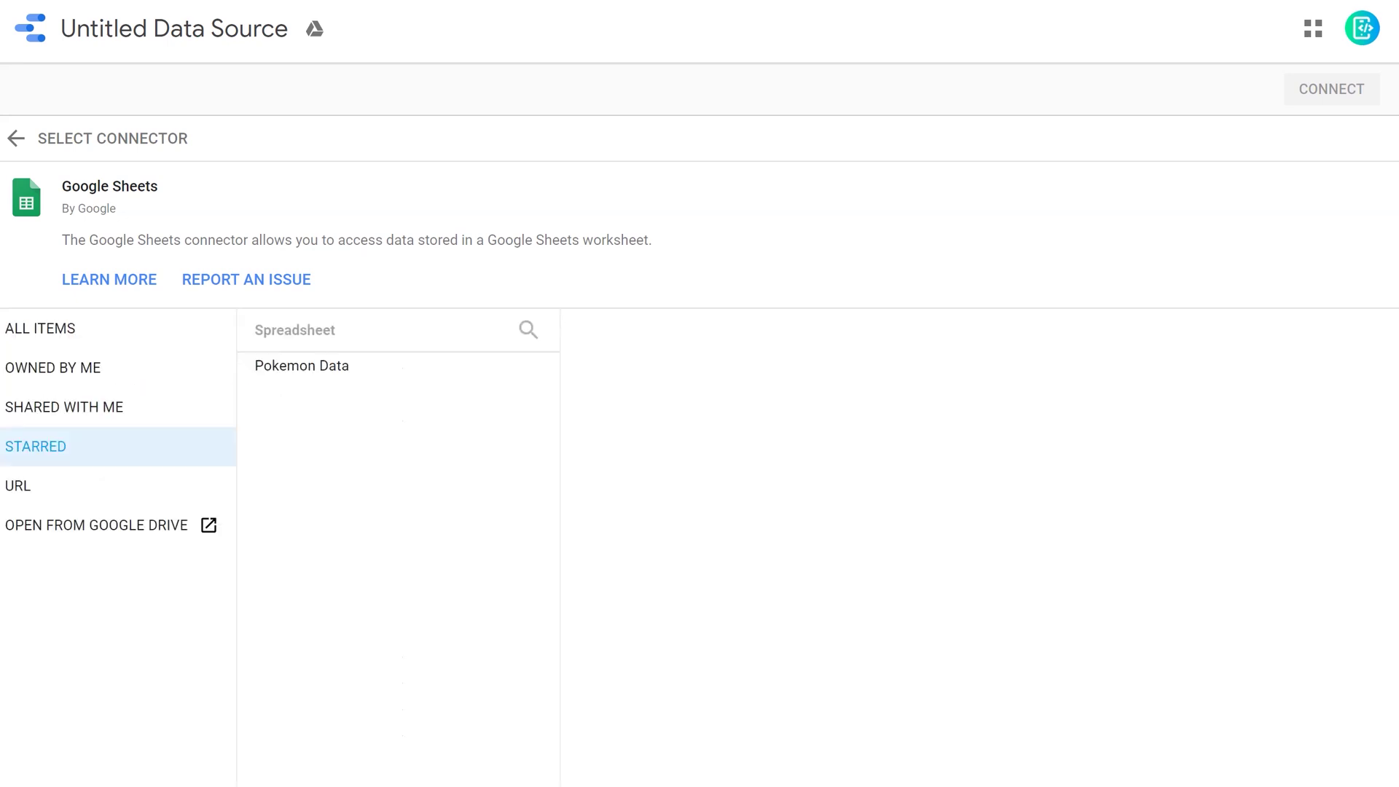
{"action": "left_click", "coordinate": [341, 365]}
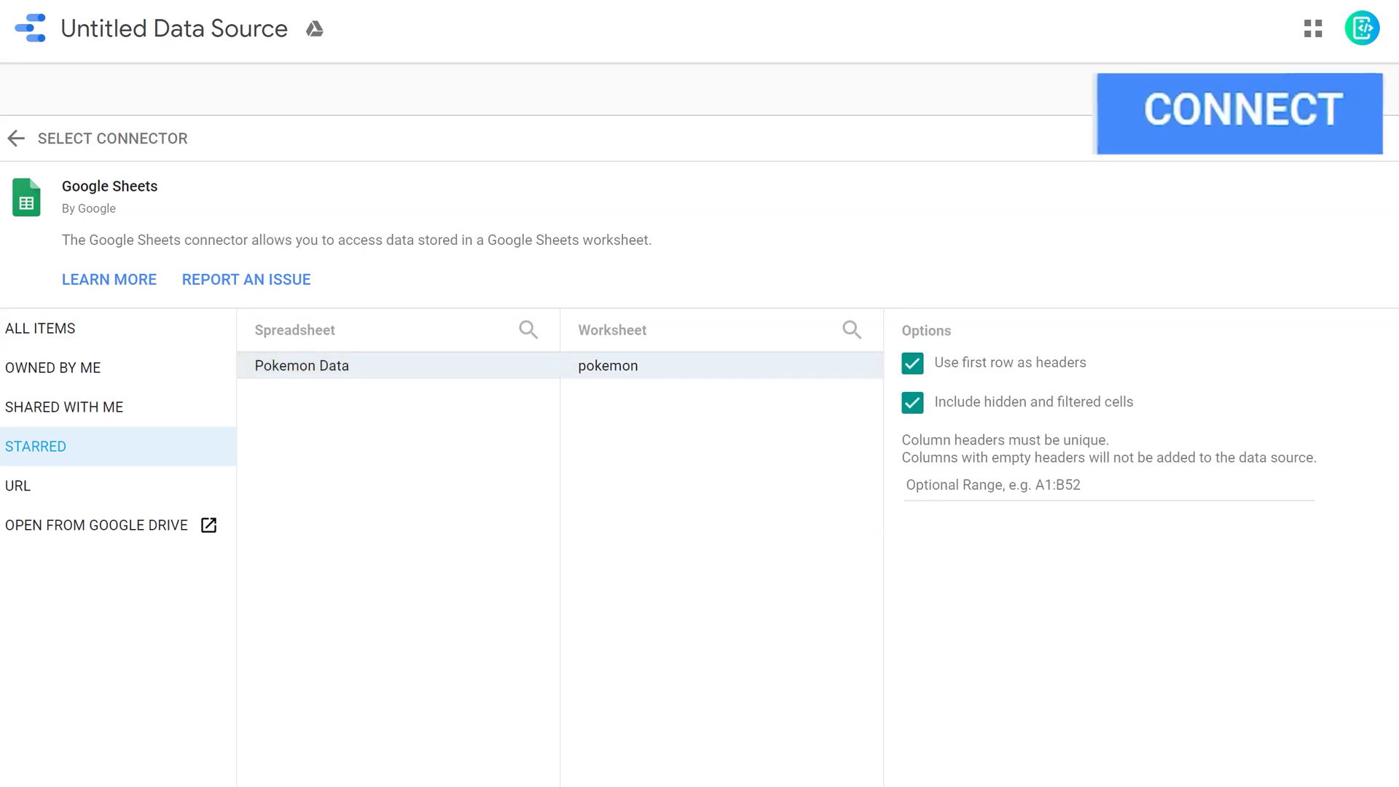
{"action": "left_click", "coordinate": [1332, 89]}
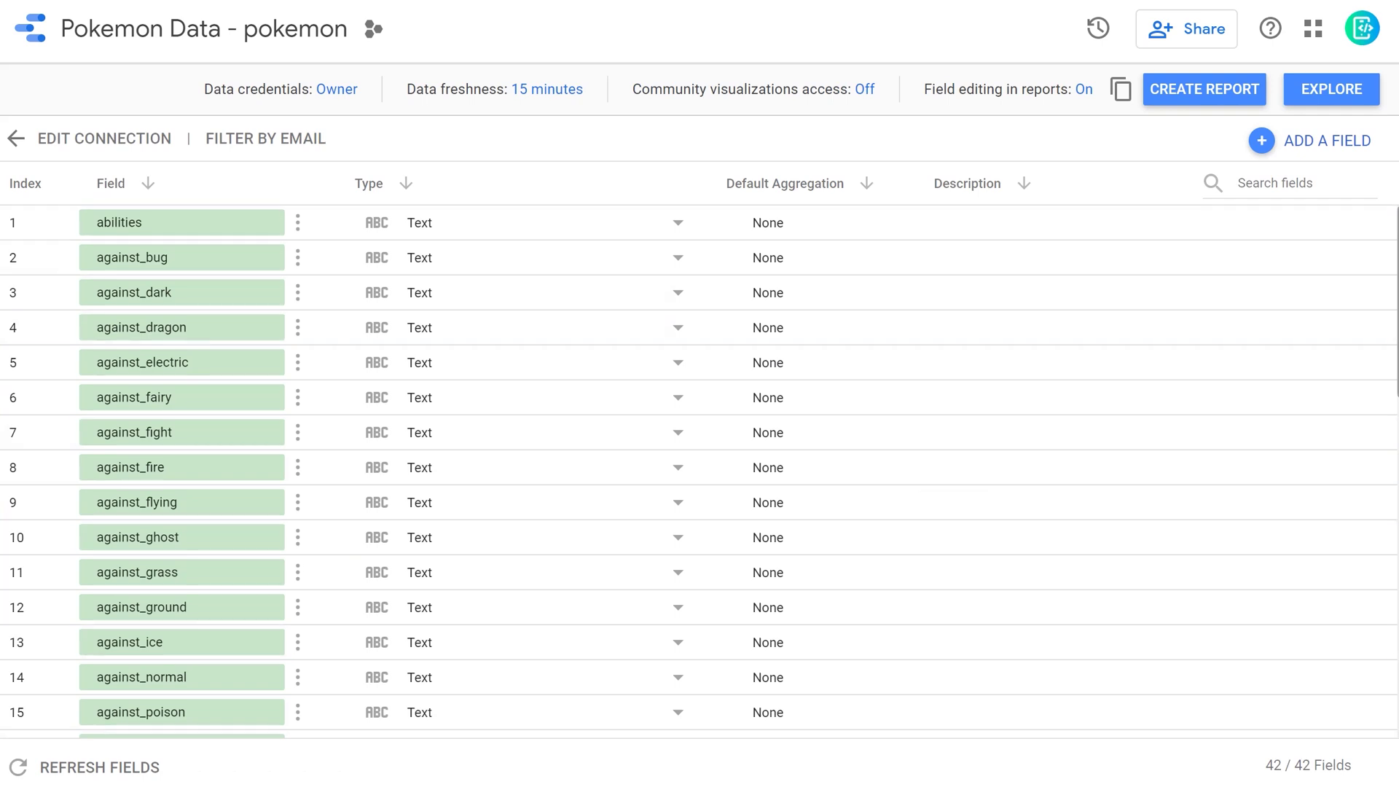
Step: Review the fields of the Pokemon Data source and the explorer's table of abilities
{"action": "scroll", "coordinate": [699, 471], "scroll_direction": "down", "scroll_amount": 13}
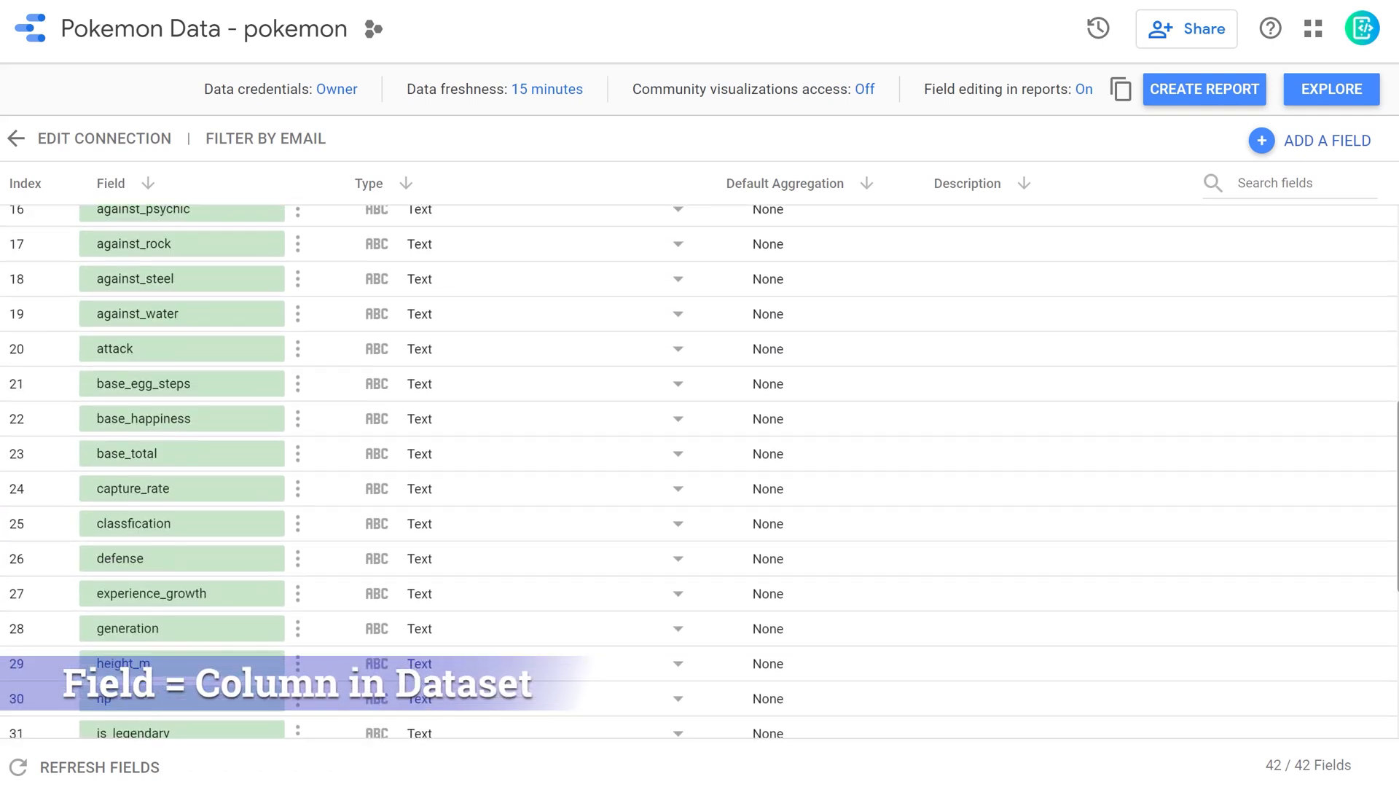
{"action": "scroll", "coordinate": [699, 473], "scroll_direction": "up", "scroll_amount": 11}
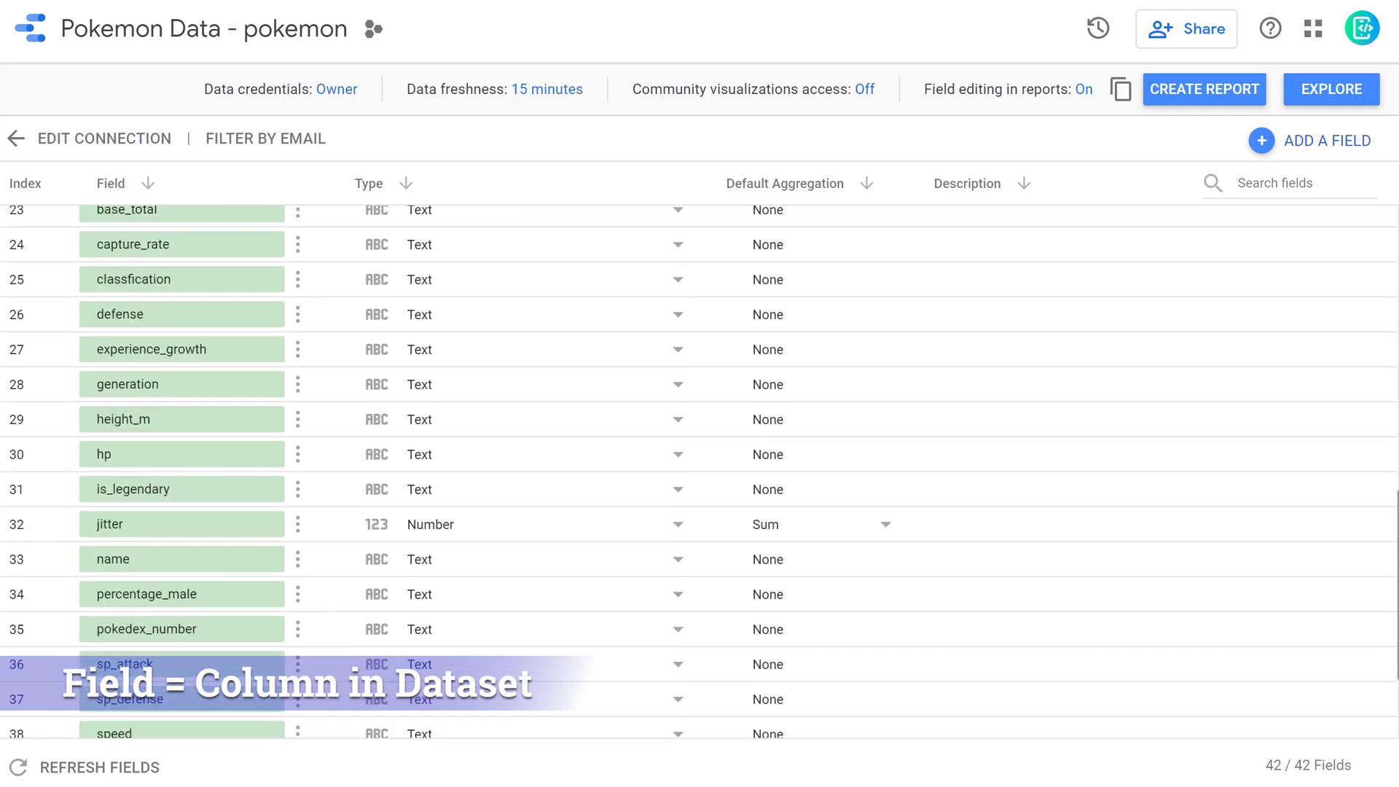
{"action": "scroll", "coordinate": [700, 470], "scroll_direction": "up", "scroll_amount": 2}
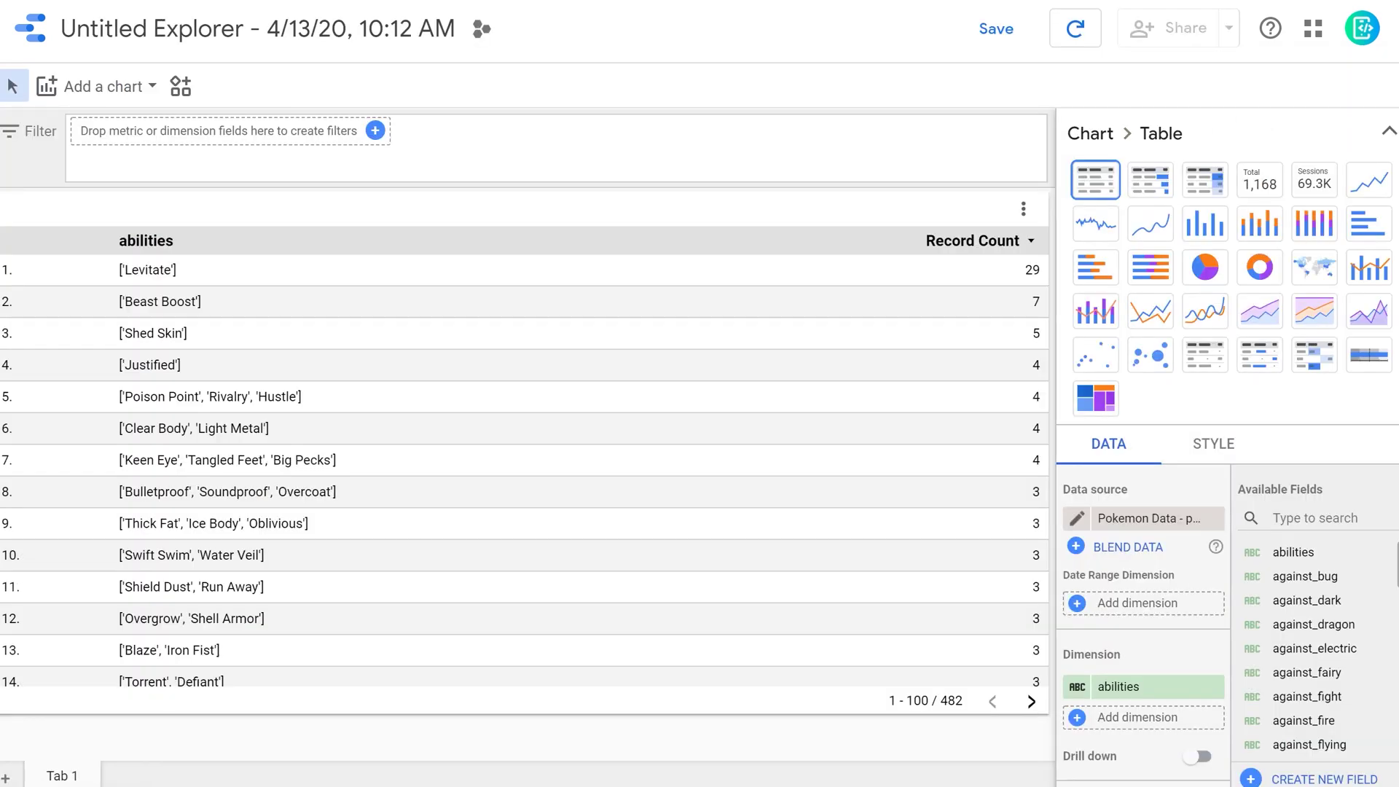
{"action": "scroll", "coordinate": [525, 470], "scroll_direction": "down", "scroll_amount": 10}
{"action": "scroll", "coordinate": [525, 470], "scroll_direction": "up", "scroll_amount": 10}
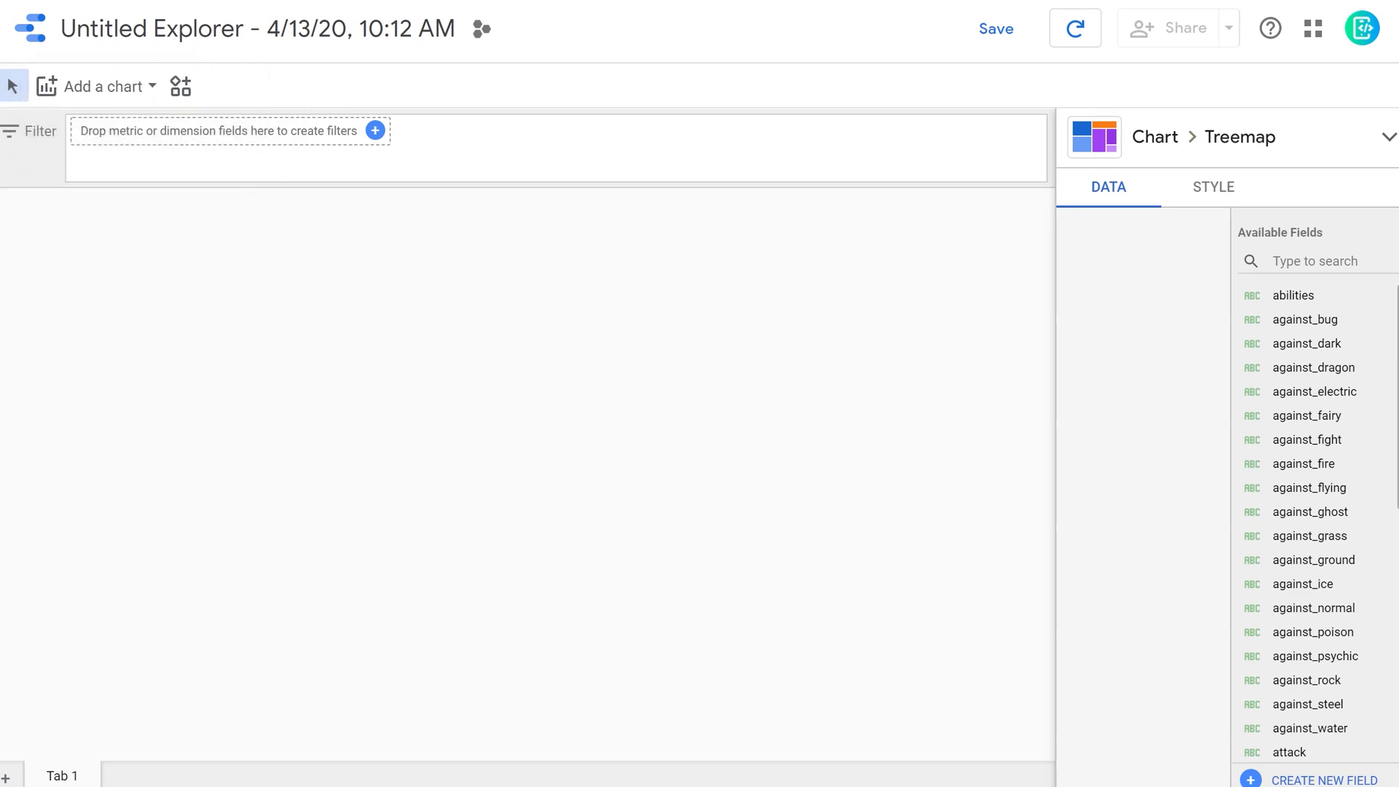
Step: Add a treemap chart to the empty explorer page
{"action": "left_click", "coordinate": [97, 86]}
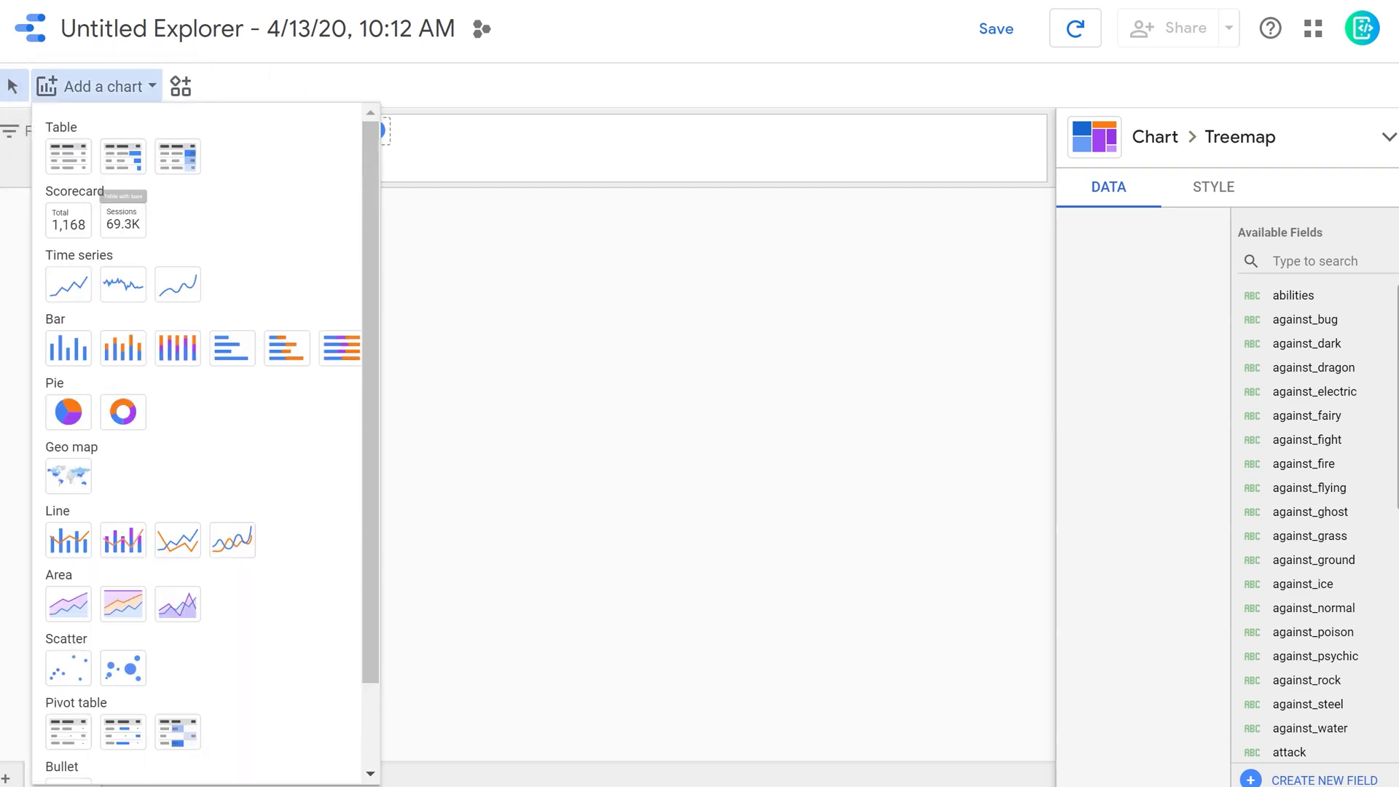
{"action": "scroll", "coordinate": [204, 437], "scroll_direction": "down", "scroll_amount": 3}
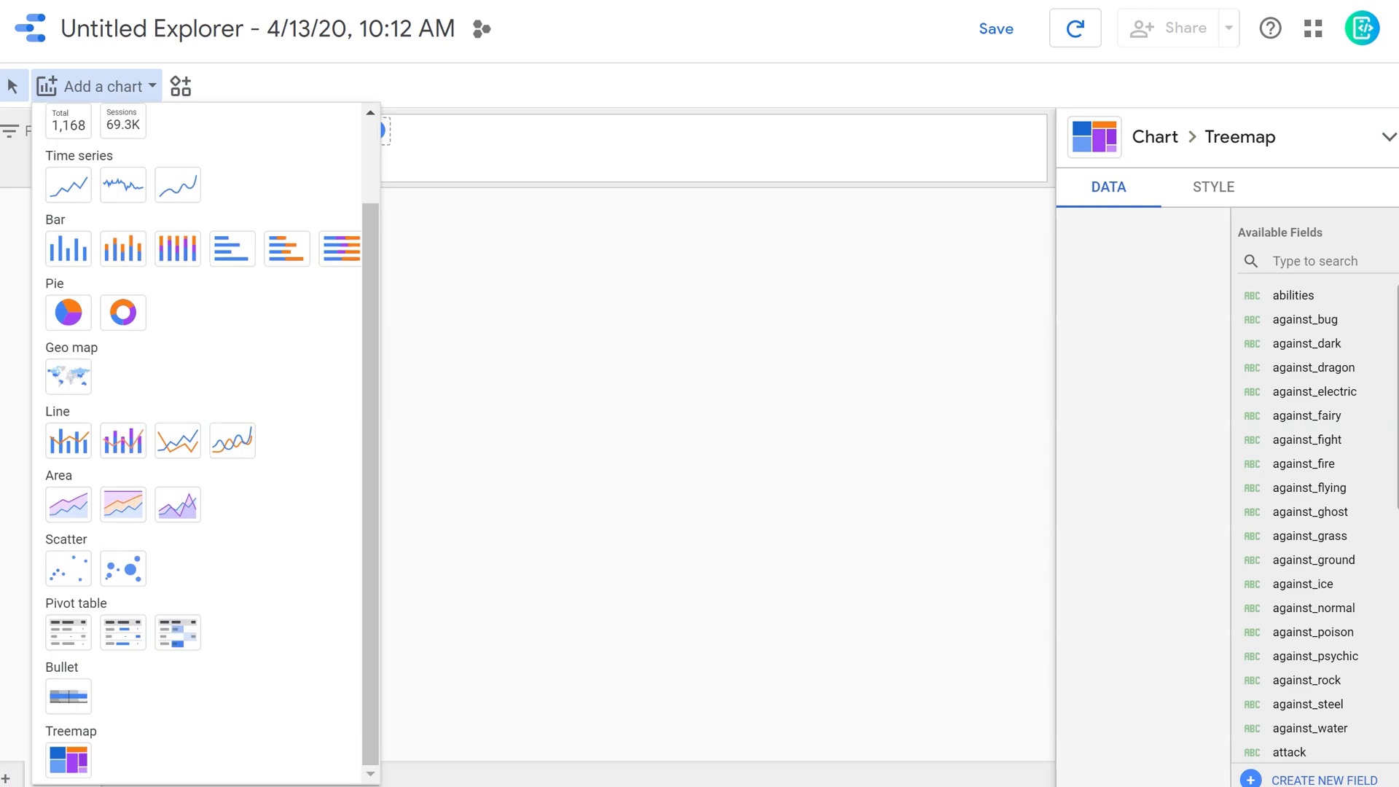
{"action": "scroll", "coordinate": [204, 437], "scroll_direction": "up", "scroll_amount": 3}
{"action": "scroll", "coordinate": [204, 437], "scroll_direction": "down", "scroll_amount": 3}
{"action": "left_click", "coordinate": [69, 760]}
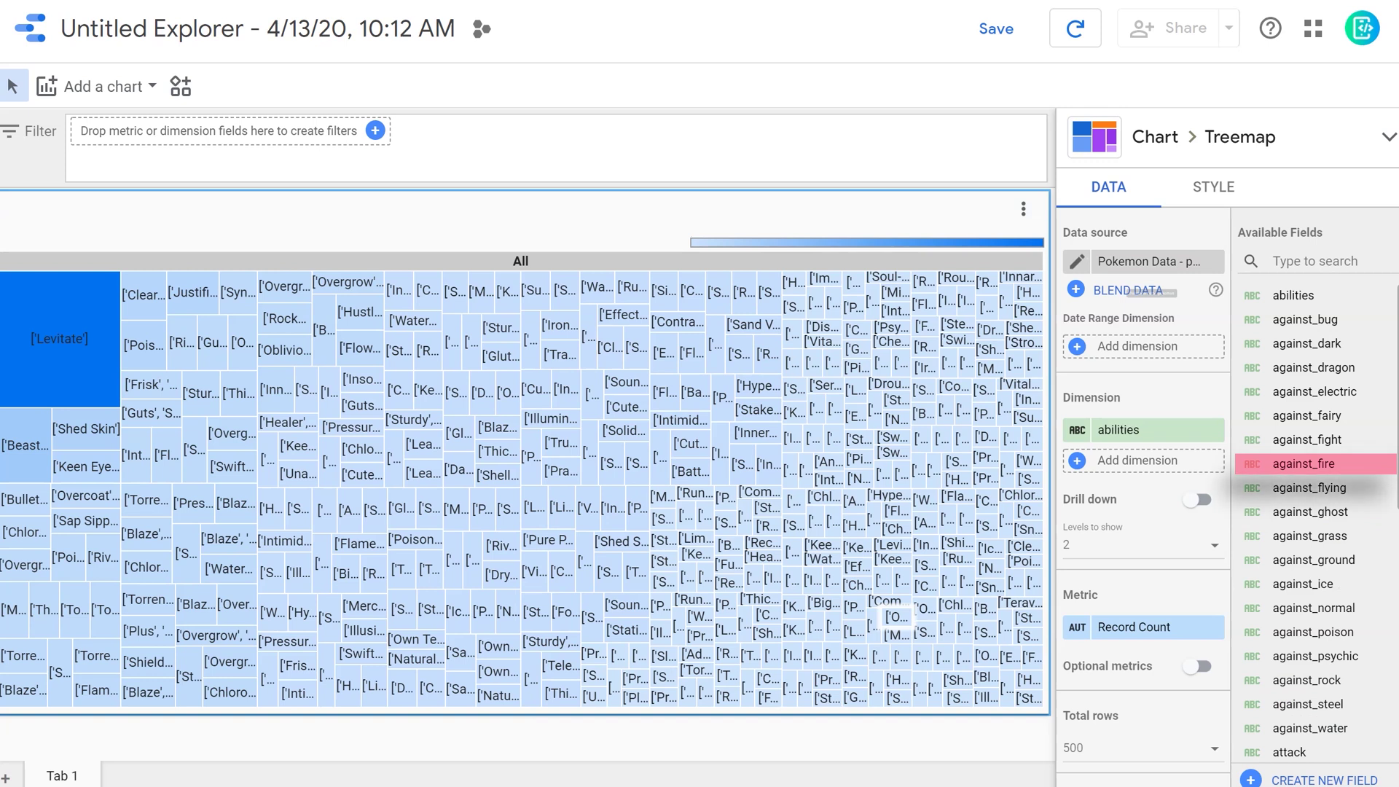
{"action": "left_click_drag", "start_coordinate": [1316, 463], "coordinate": [1159, 615]}
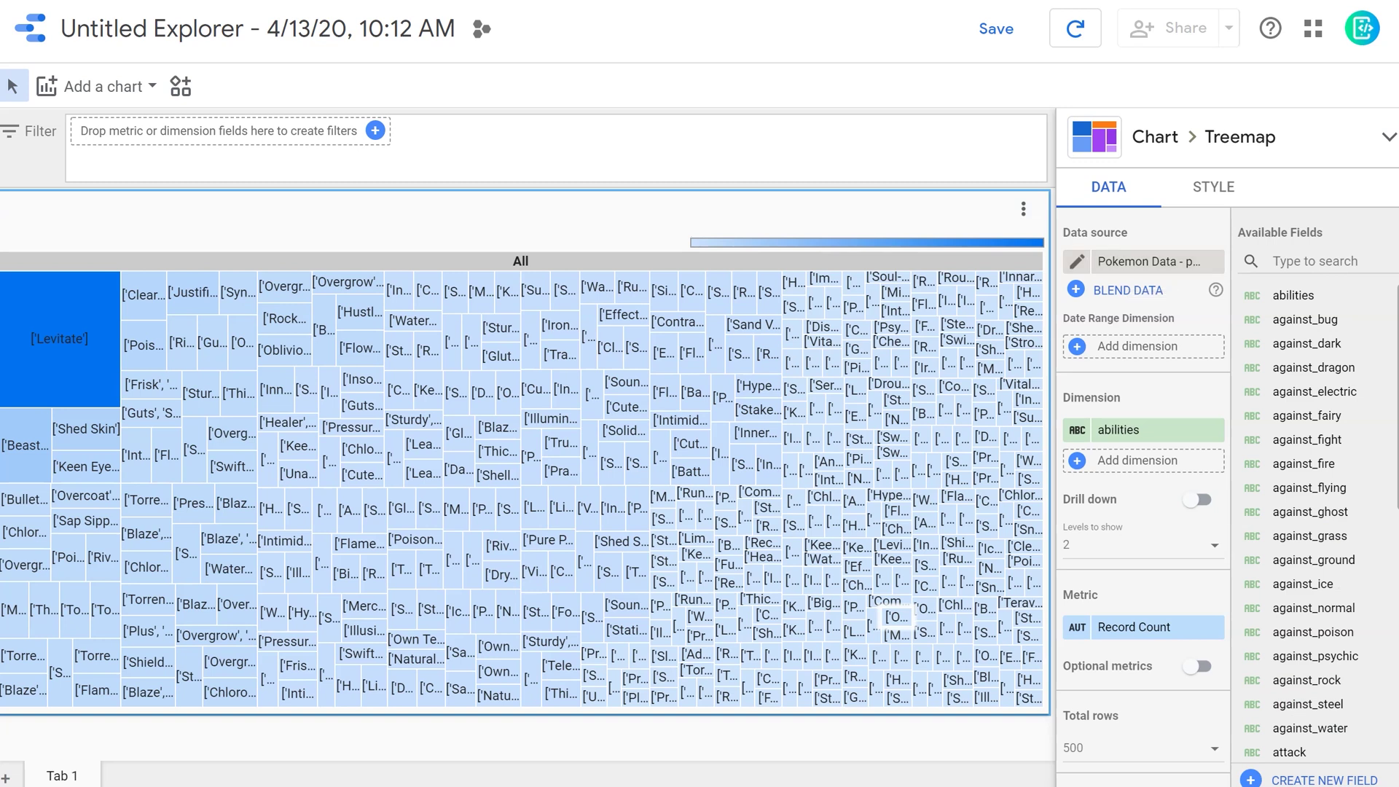
Step: Set the treemap's maximum color value to orange-red and its middle color value to green
{"action": "left_click", "coordinate": [1213, 187]}
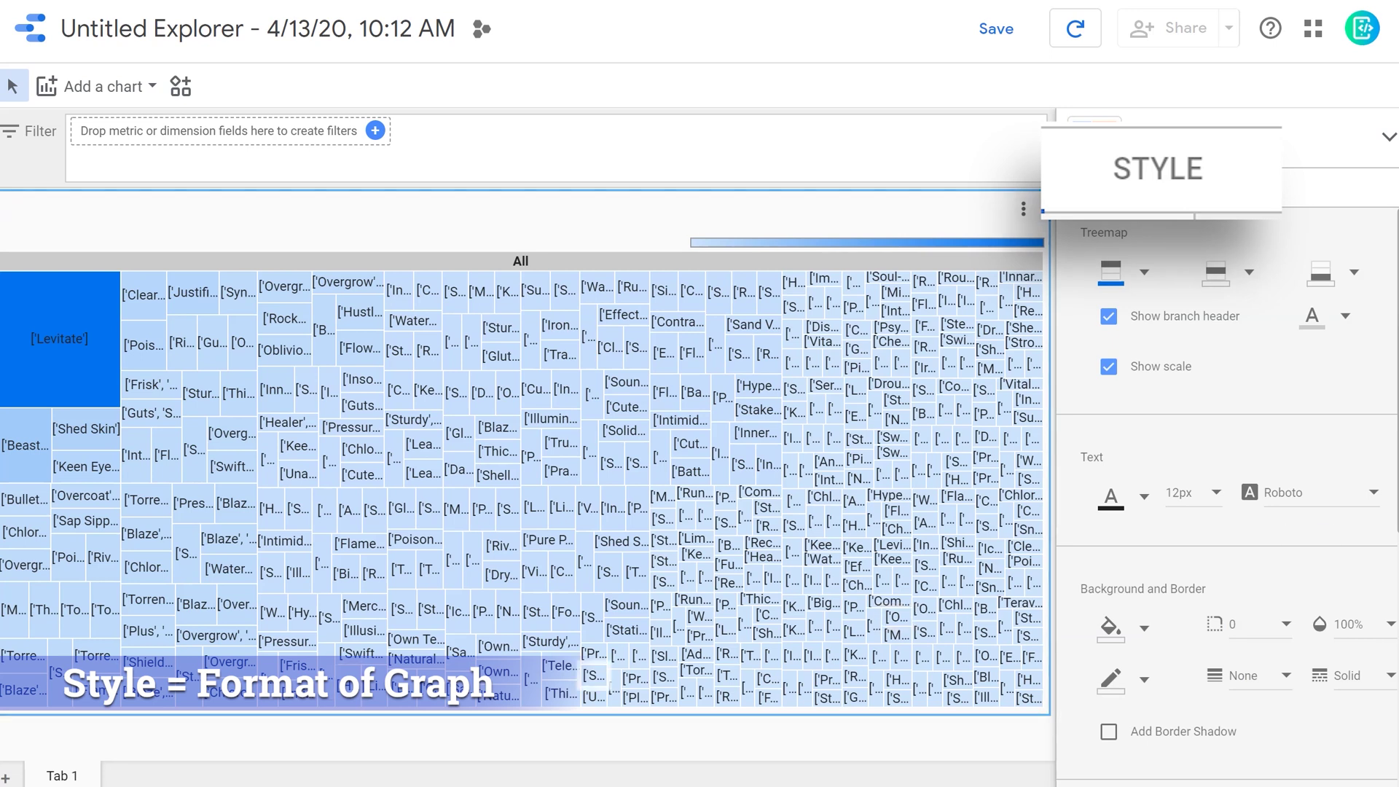
{"action": "left_click", "coordinate": [1110, 271]}
{"action": "left_click", "coordinate": [1123, 386]}
{"action": "left_click", "coordinate": [1224, 271]}
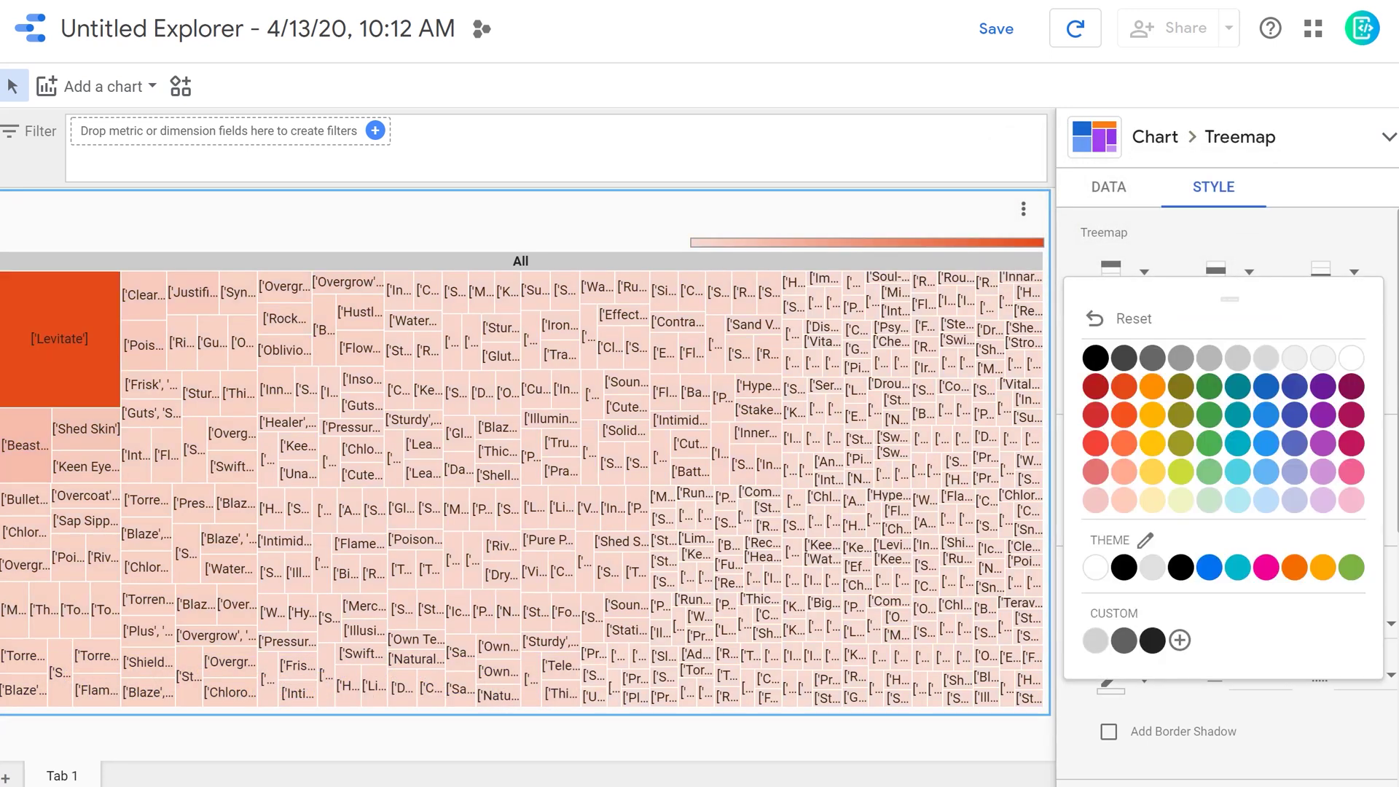
{"action": "left_click", "coordinate": [1208, 415]}
Step: Try purple as the treemap's minimum color value and reset that color
{"action": "left_click", "coordinate": [1329, 272]}
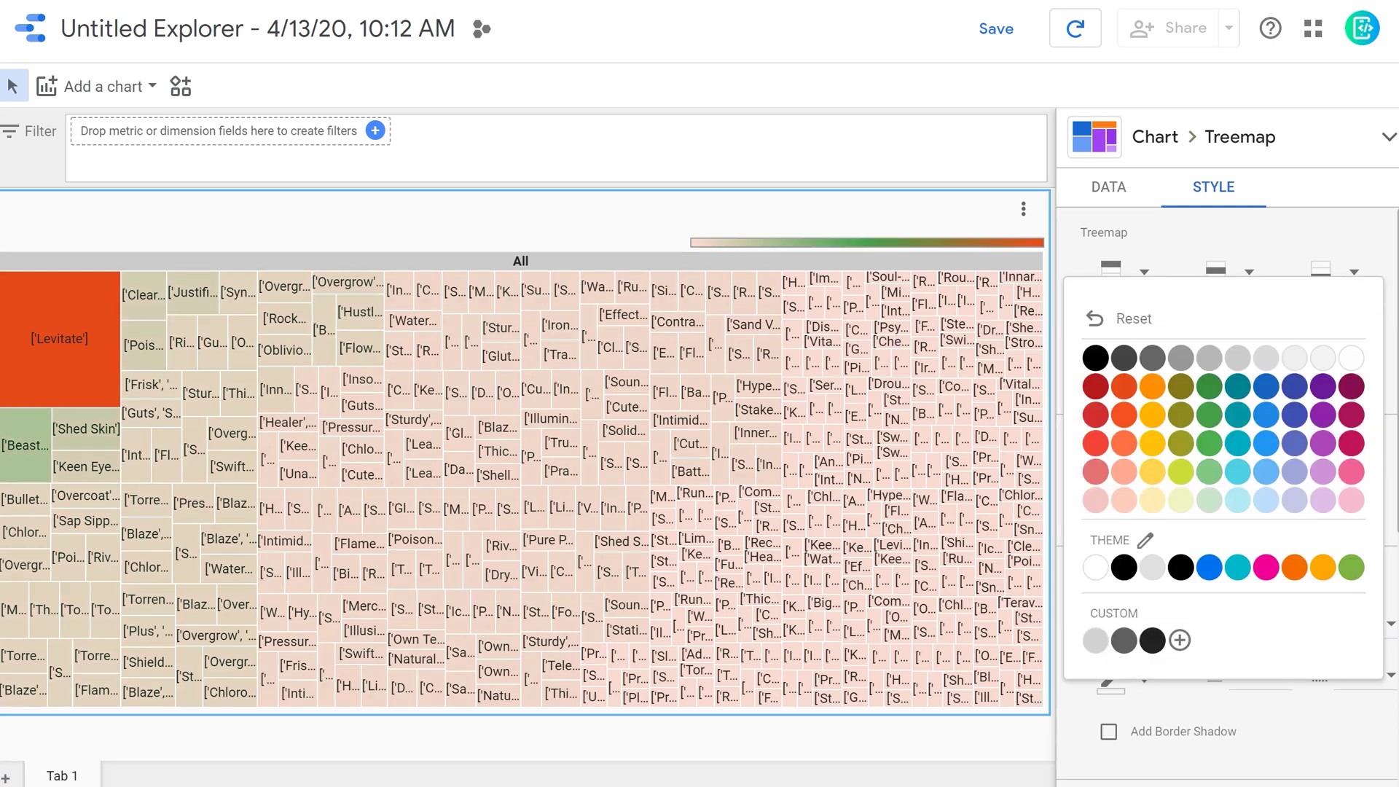
{"action": "left_click", "coordinate": [1323, 442]}
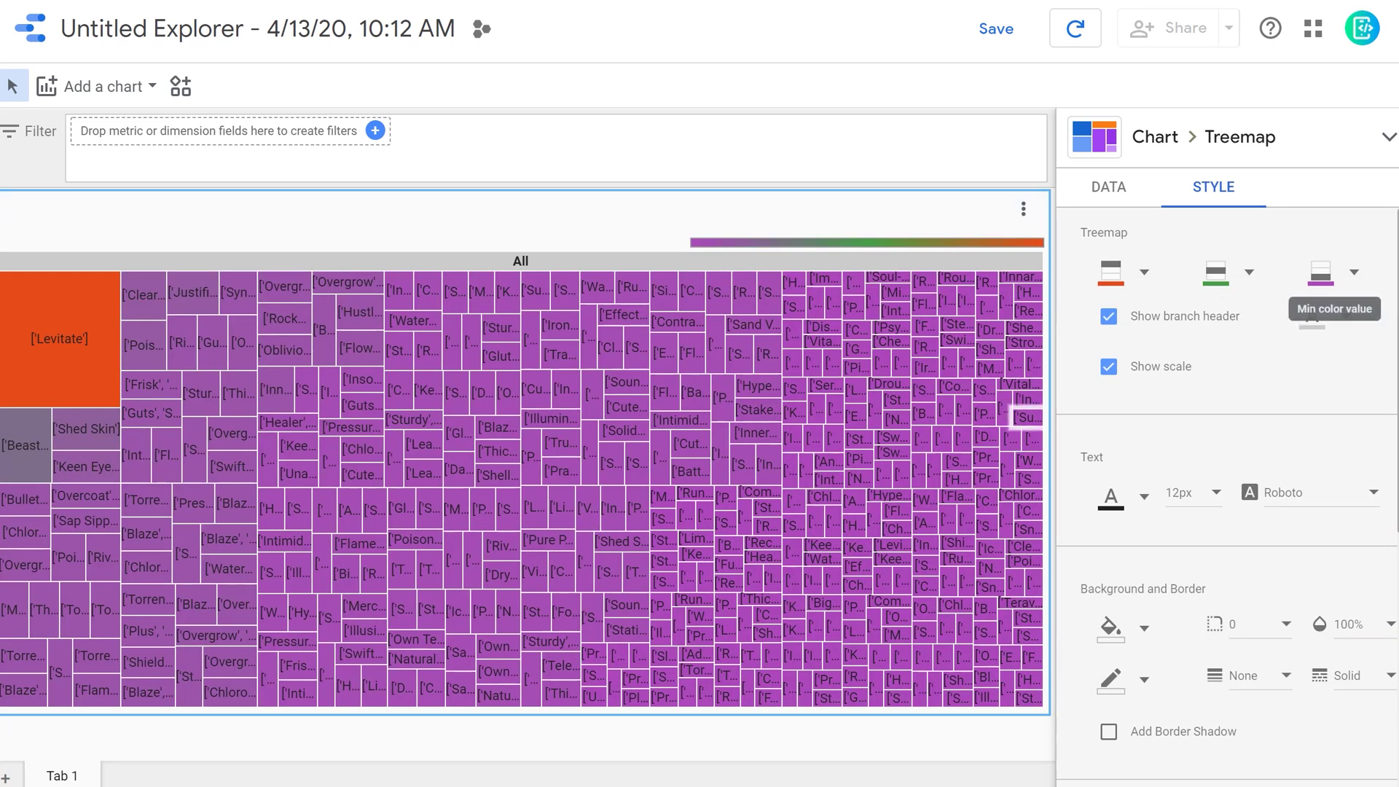
{"action": "left_click", "coordinate": [1329, 272]}
{"action": "left_click", "coordinate": [1122, 318]}
Step: Set the treemap's text to the Roboto Condensed font at 8px
{"action": "scroll", "coordinate": [1238, 437], "scroll_direction": "down", "scroll_amount": 2}
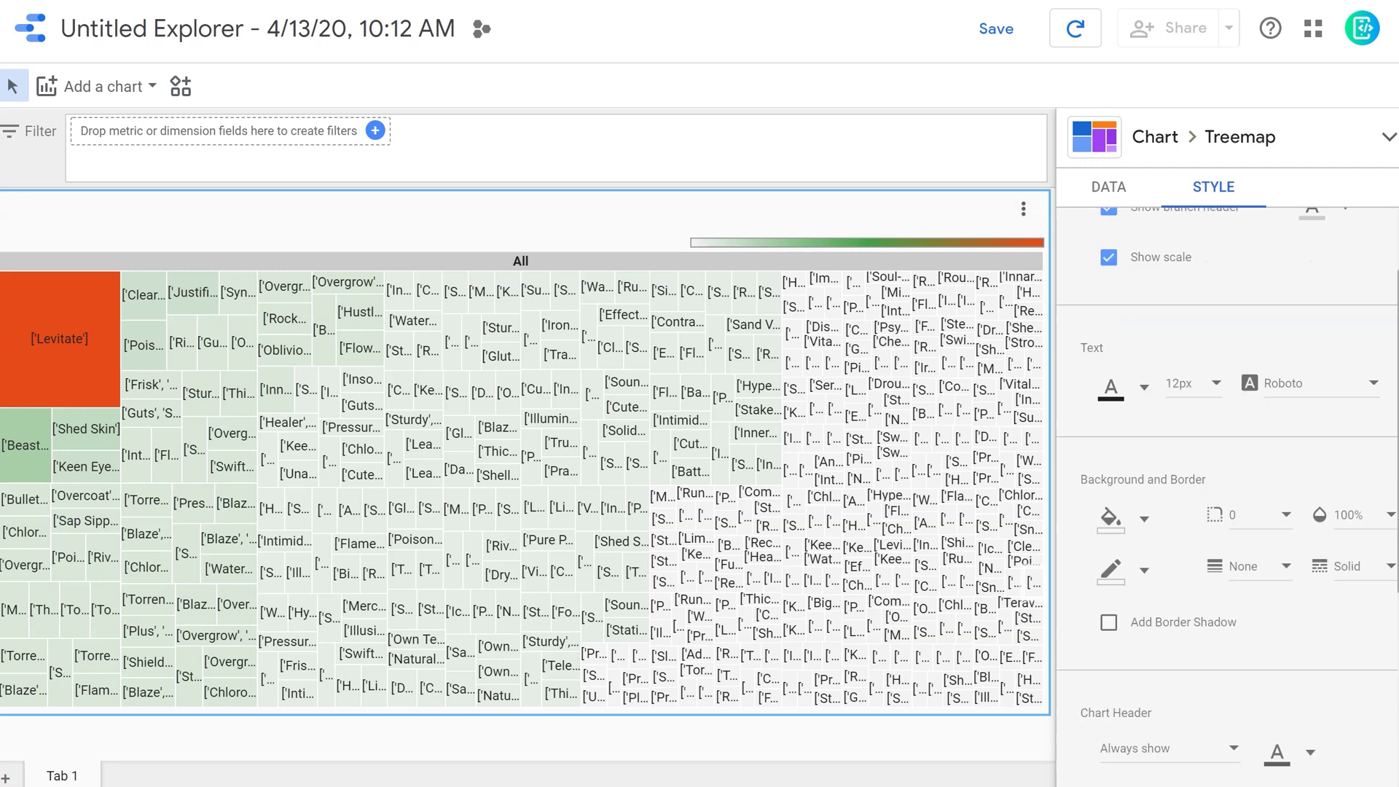
{"action": "left_click", "coordinate": [1304, 383]}
{"action": "left_click", "coordinate": [1308, 436]}
{"action": "left_click", "coordinate": [1193, 383]}
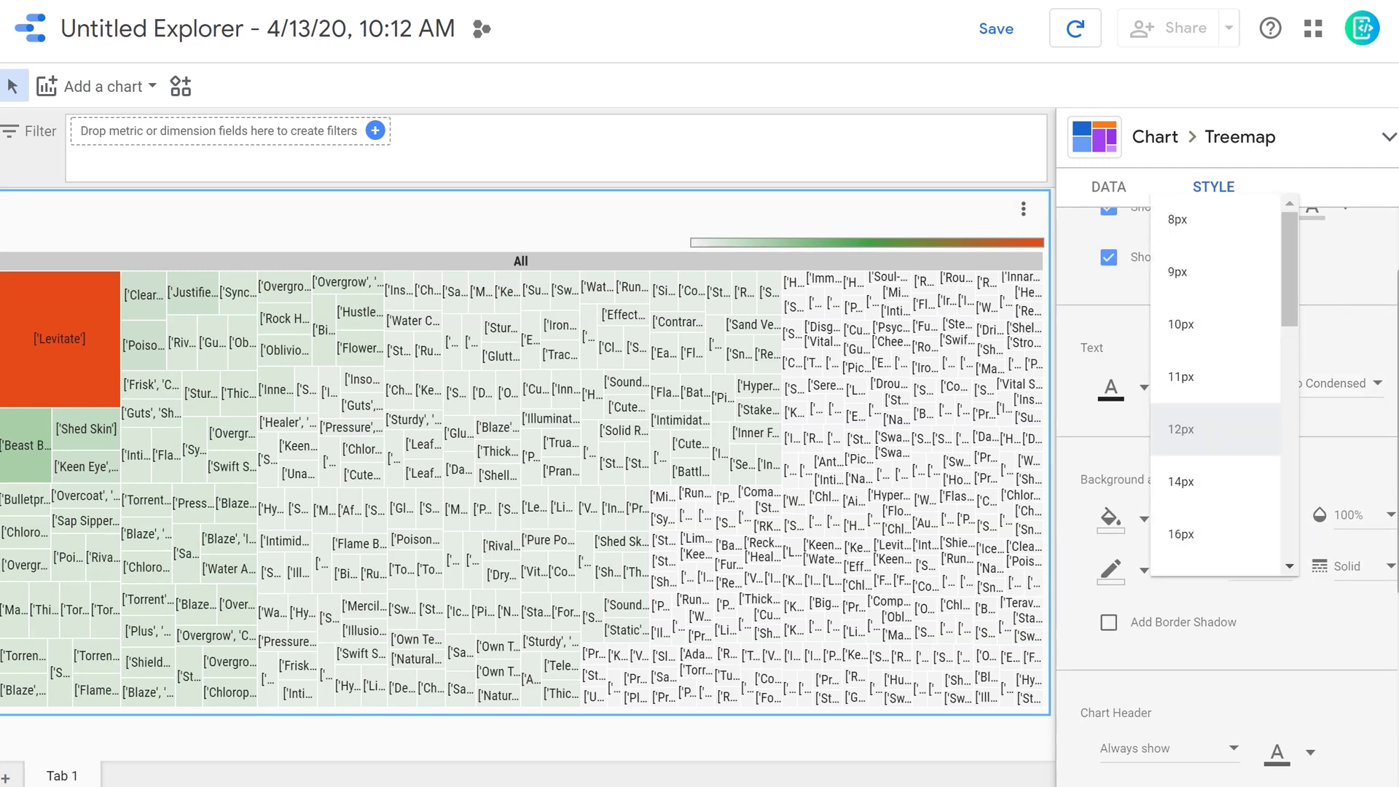
{"action": "left_click", "coordinate": [1195, 219]}
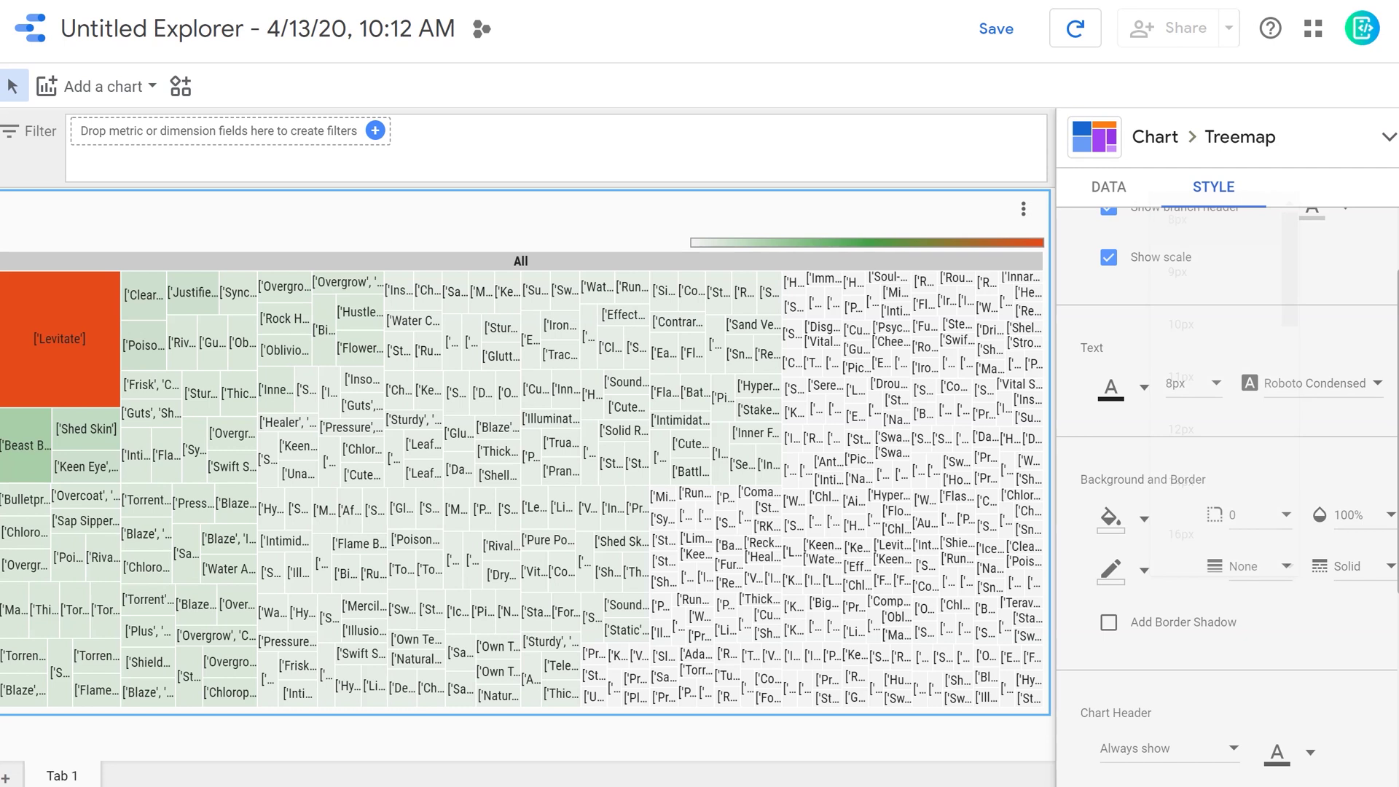
Step: Review the treemap's chart header display options, keeping Always show
{"action": "scroll", "coordinate": [1115, 467], "scroll_direction": "down", "scroll_amount": 3}
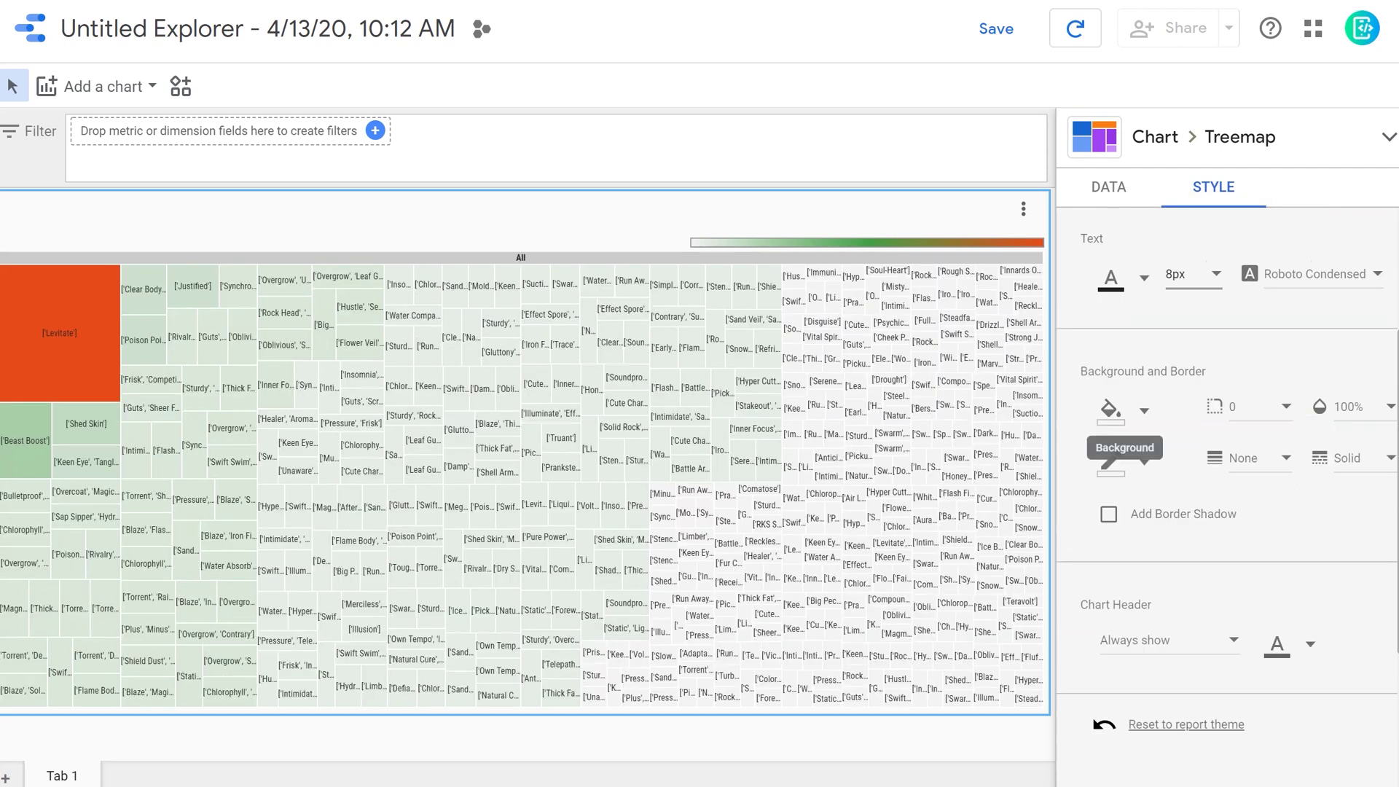
{"action": "scroll", "coordinate": [1115, 466], "scroll_direction": "down", "scroll_amount": 2}
{"action": "left_click", "coordinate": [1166, 529]}
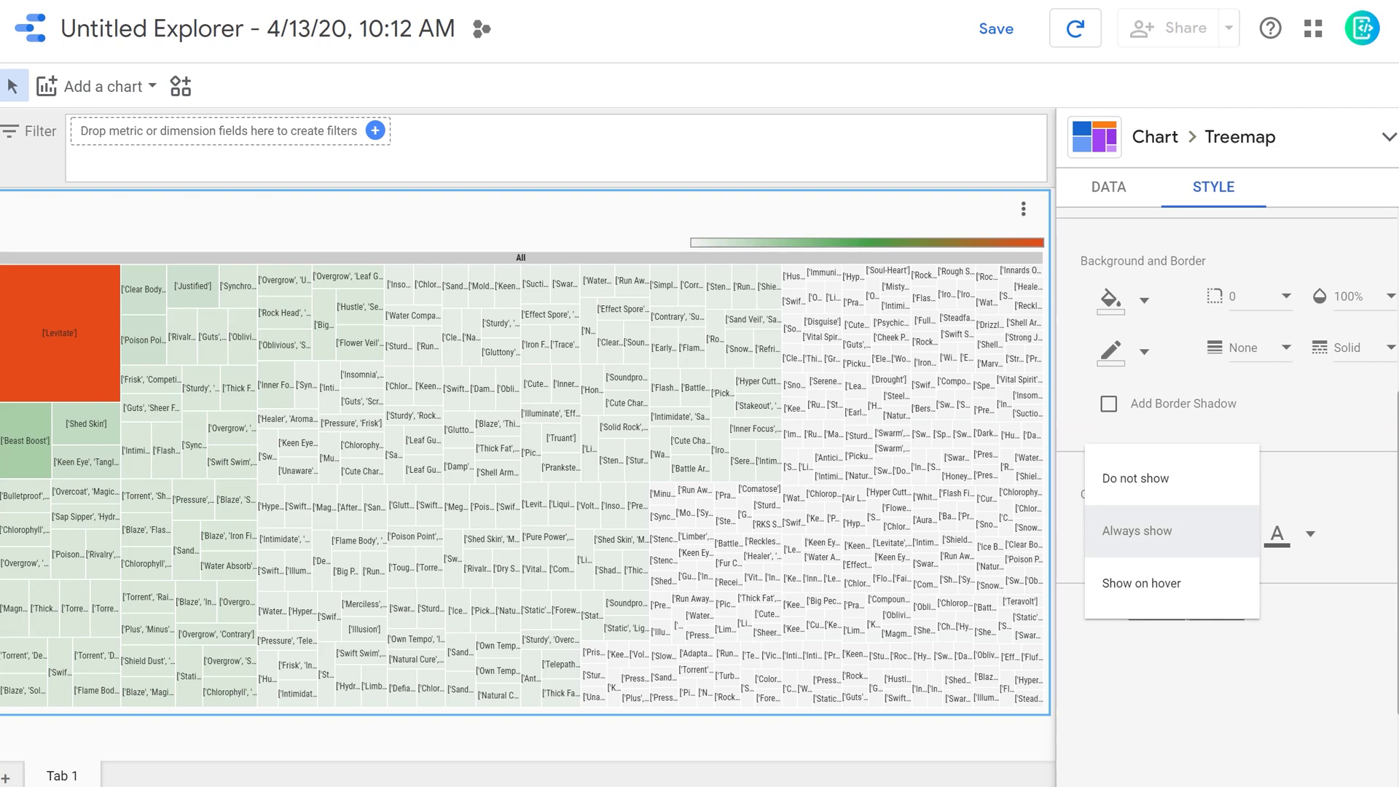
{"action": "left_click", "coordinate": [1137, 530]}
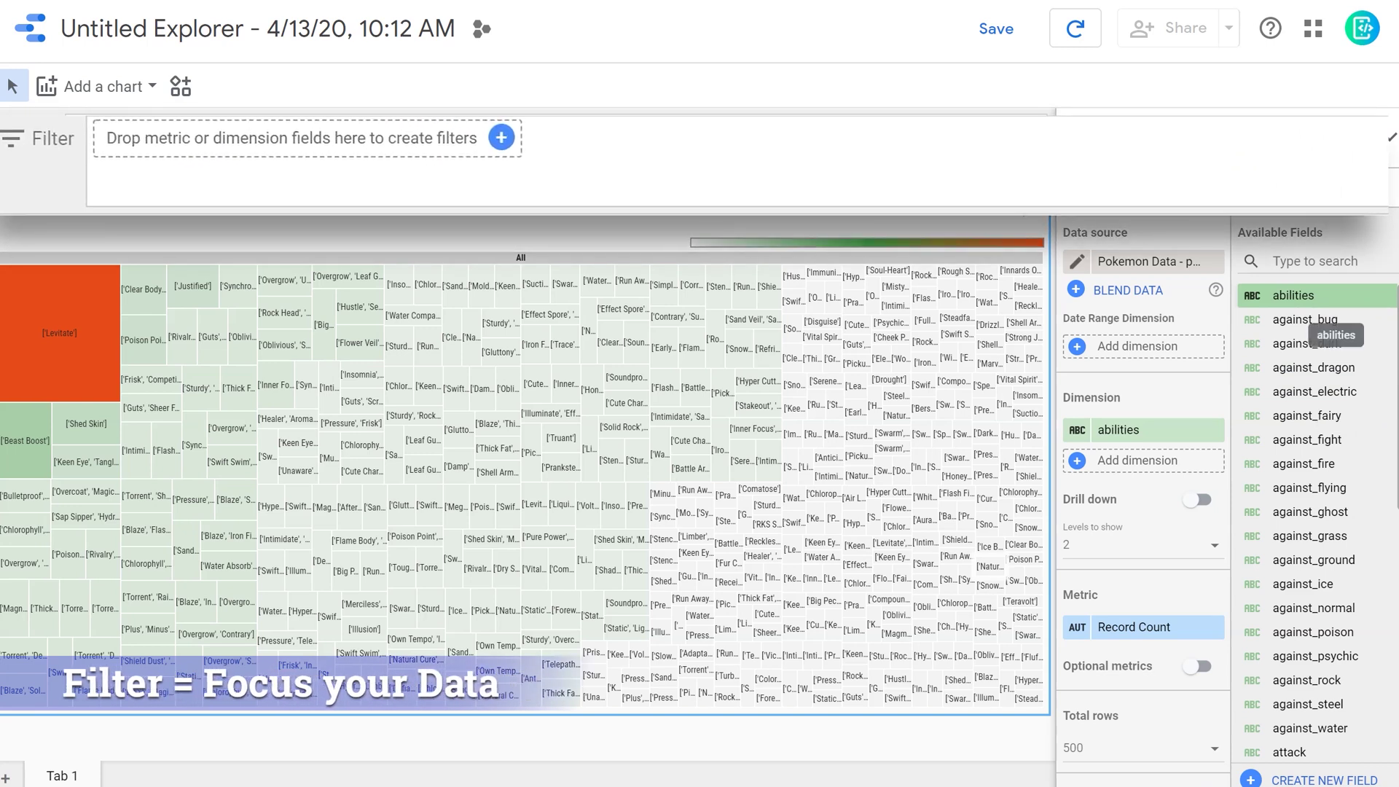
Step: Add the abilities field as a filter on the explorer
{"action": "left_click_drag", "start_coordinate": [1293, 295], "coordinate": [290, 136]}
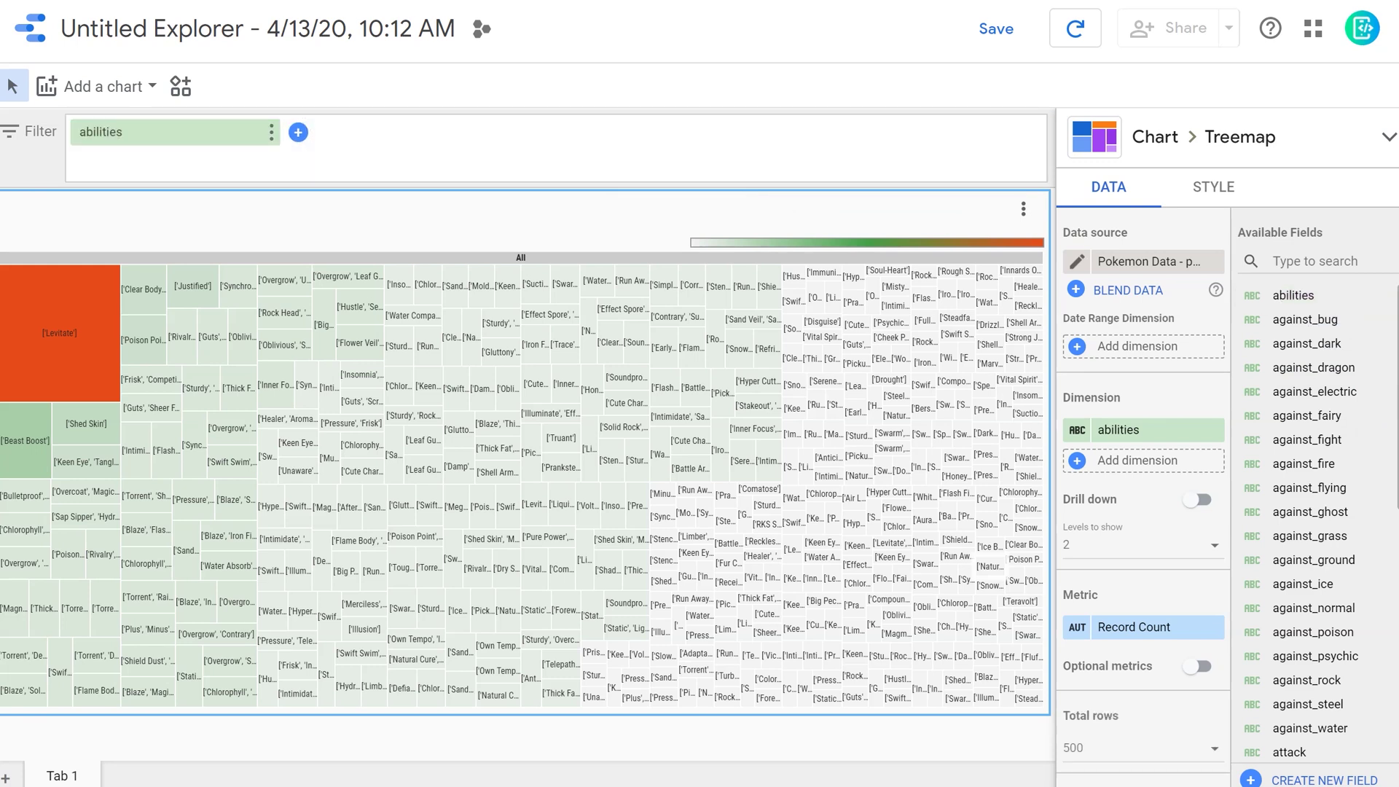
Step: Exclude only ['Levitate'] from the abilities filter and apply it to the treemap
{"action": "left_click", "coordinate": [175, 132]}
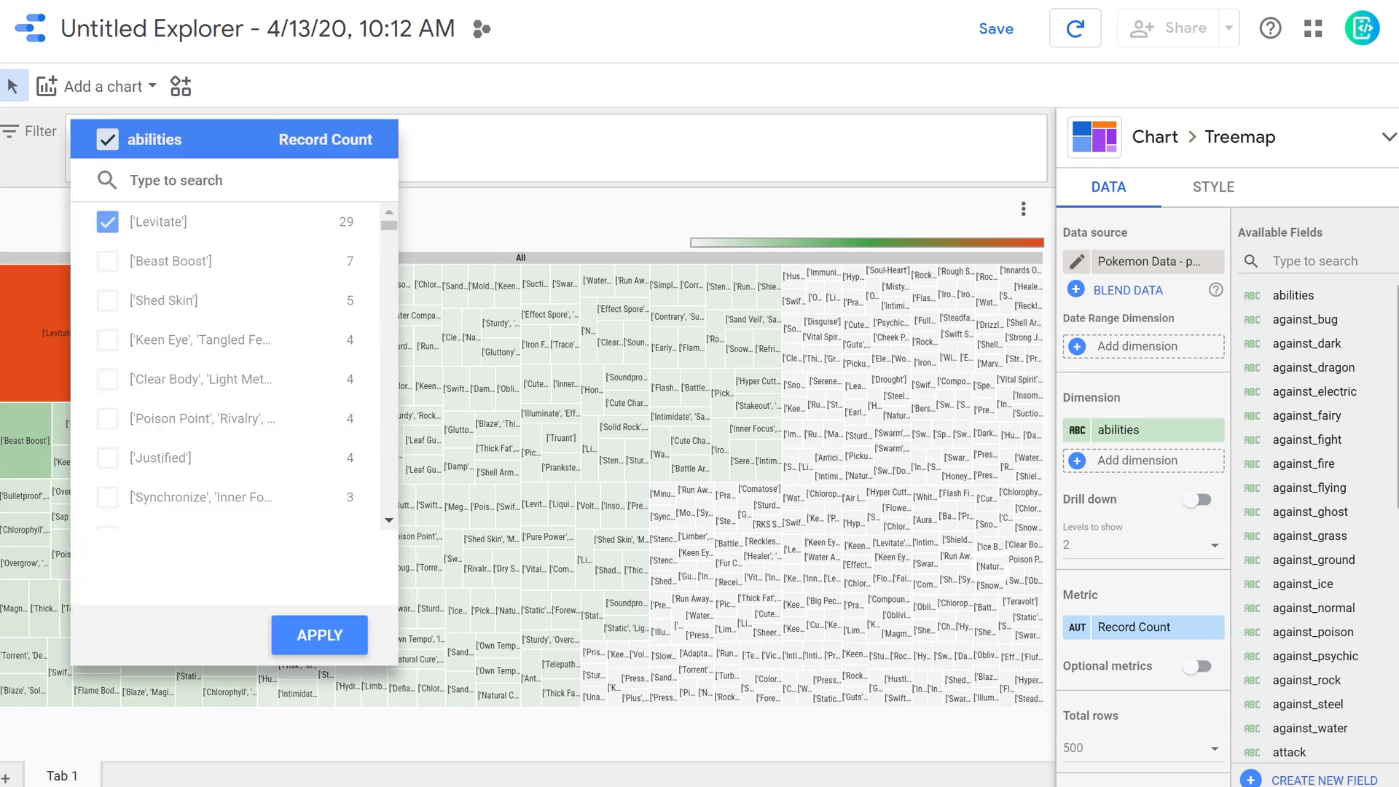
{"action": "left_click", "coordinate": [108, 140]}
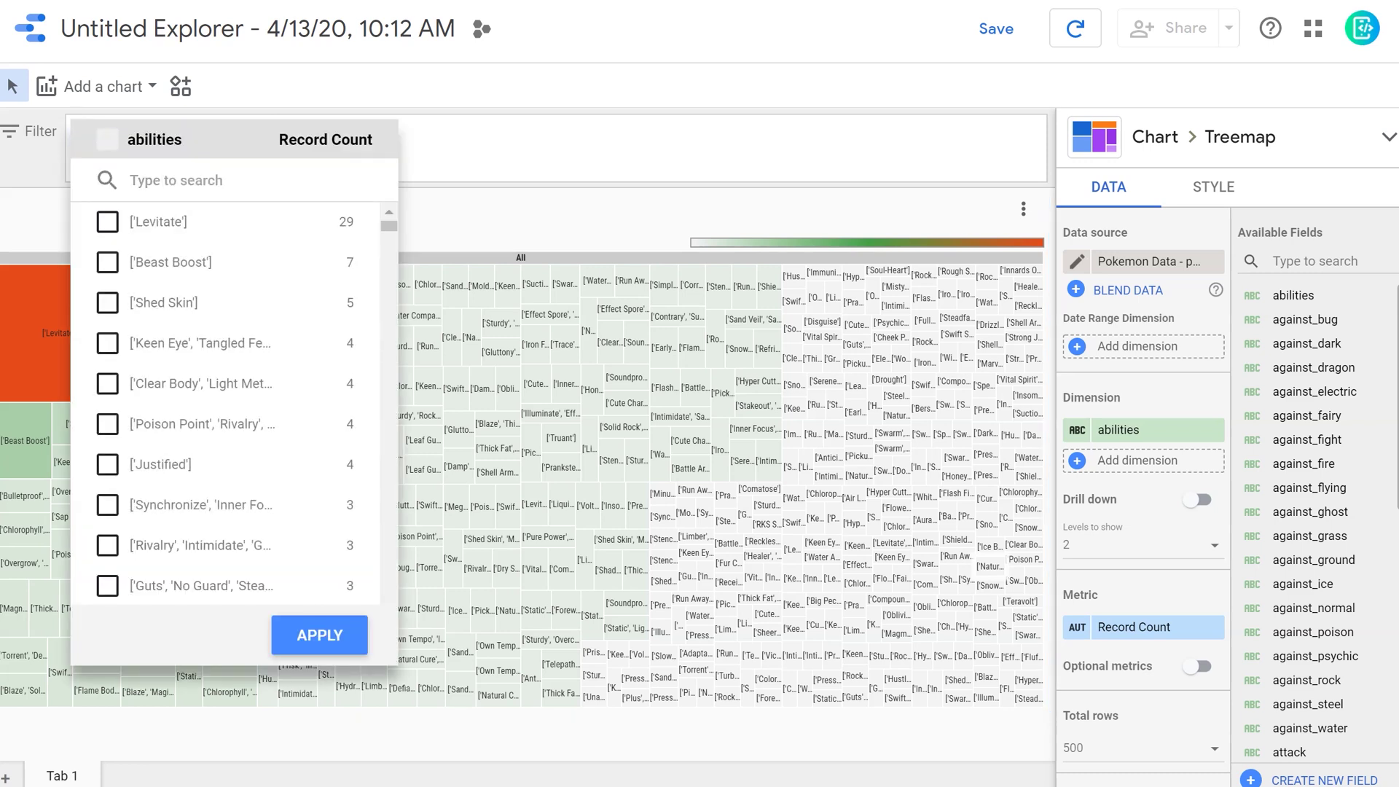
{"action": "left_click", "coordinate": [107, 139]}
{"action": "left_click", "coordinate": [107, 221]}
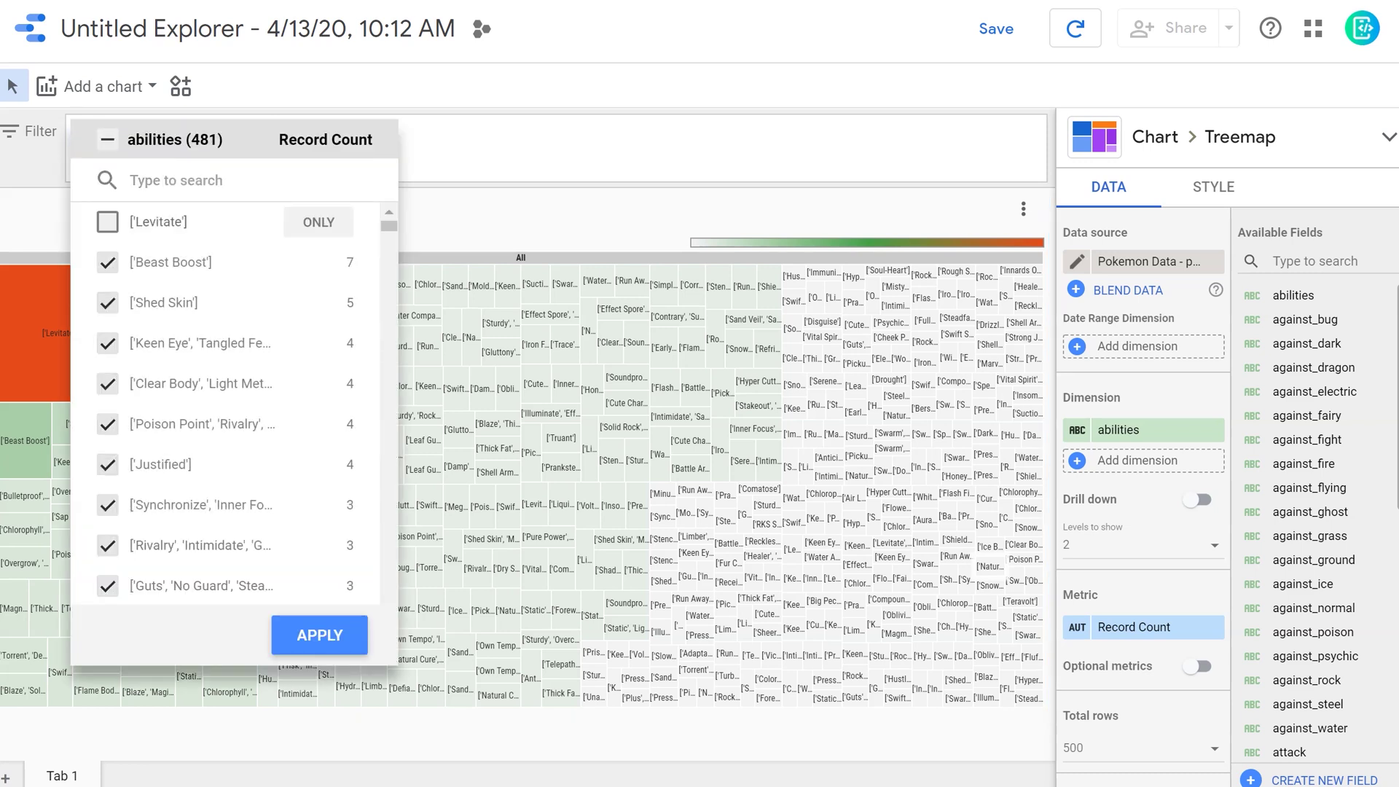
{"action": "left_click", "coordinate": [306, 635]}
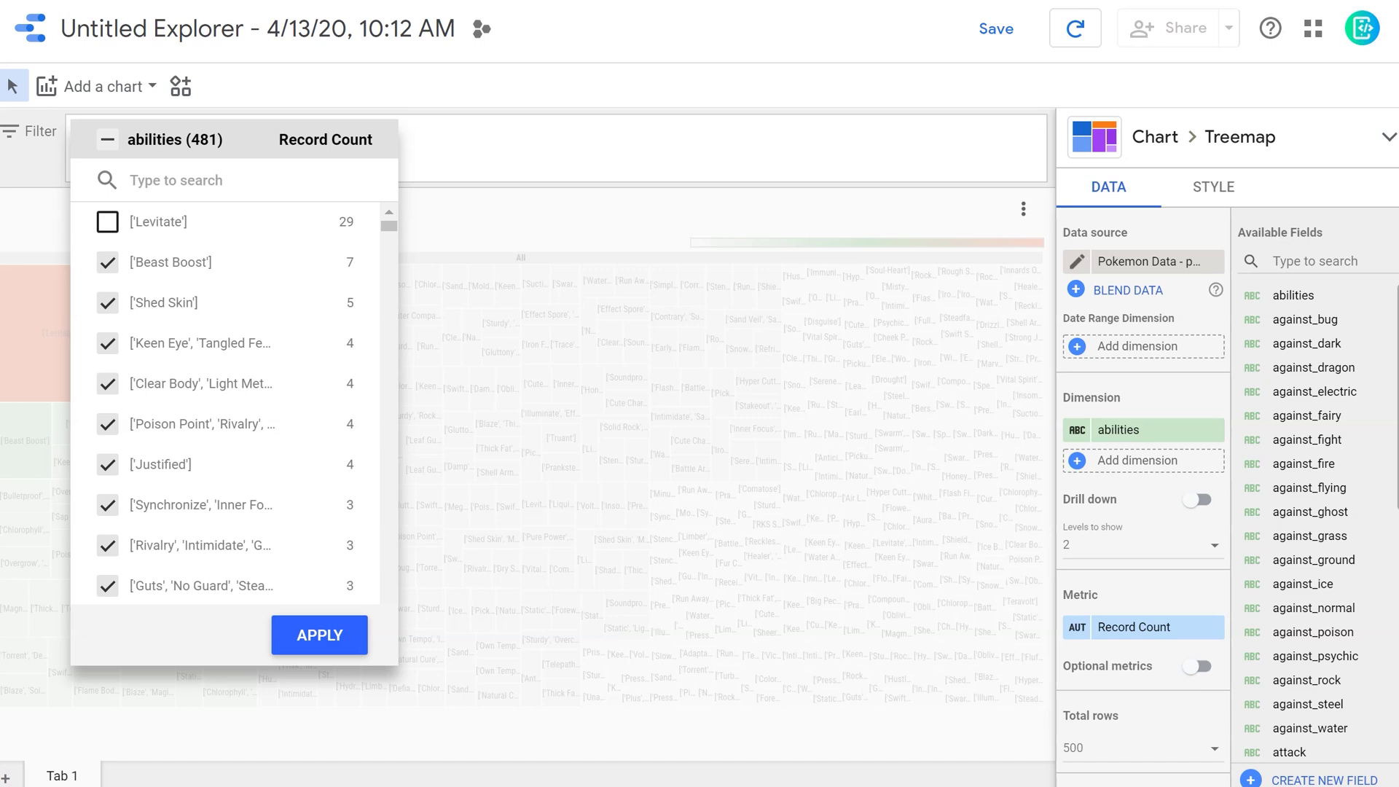
Step: Limit the abilities filter to the first six listed values, from ['Levitate'] through ['Poison Point', 'Rivalry', 'Hustle'], and apply it
{"action": "left_click", "coordinate": [107, 139]}
{"action": "left_click", "coordinate": [107, 222]}
{"action": "left_click", "coordinate": [107, 261]}
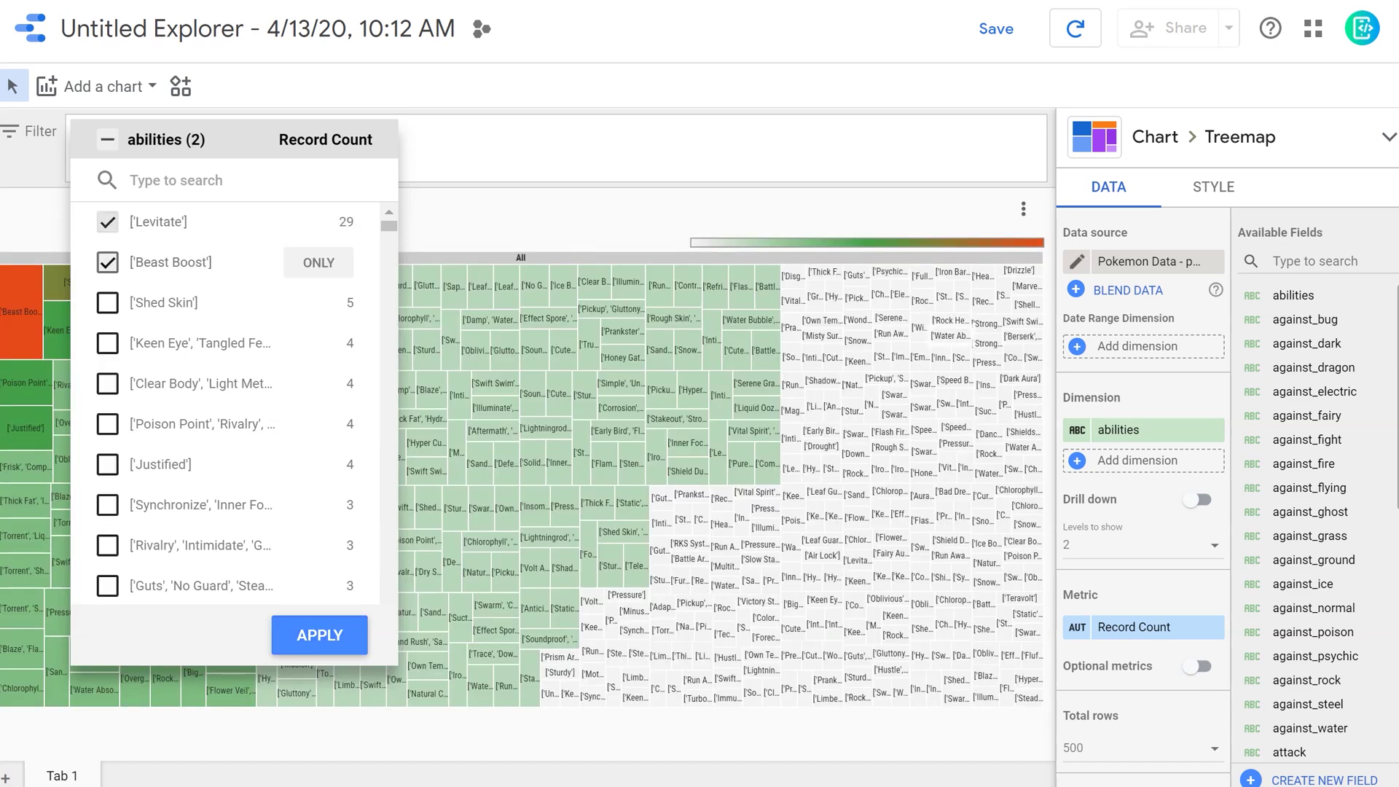
{"action": "left_click", "coordinate": [108, 303]}
{"action": "left_click", "coordinate": [107, 343]}
{"action": "left_click", "coordinate": [107, 383]}
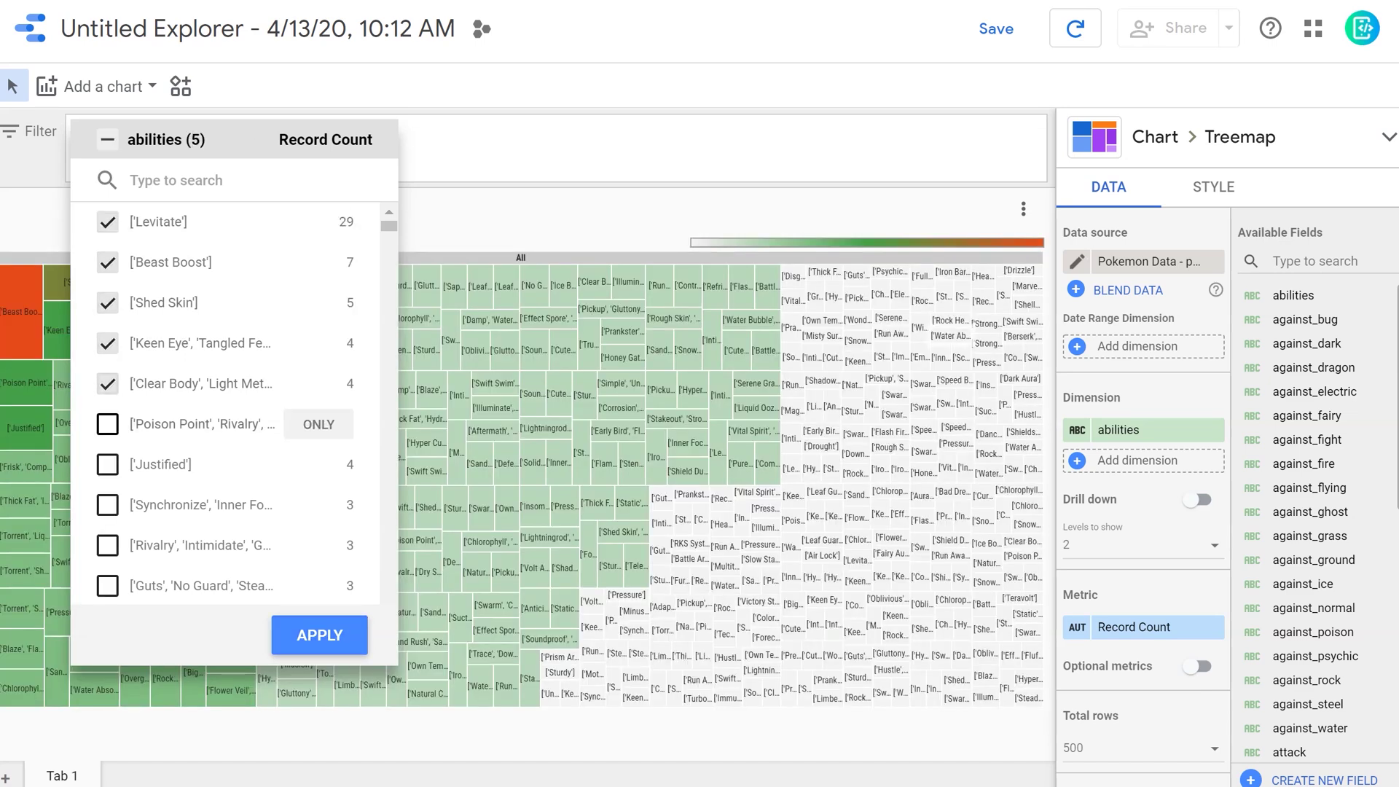
{"action": "left_click", "coordinate": [107, 424]}
{"action": "left_click", "coordinate": [319, 635]}
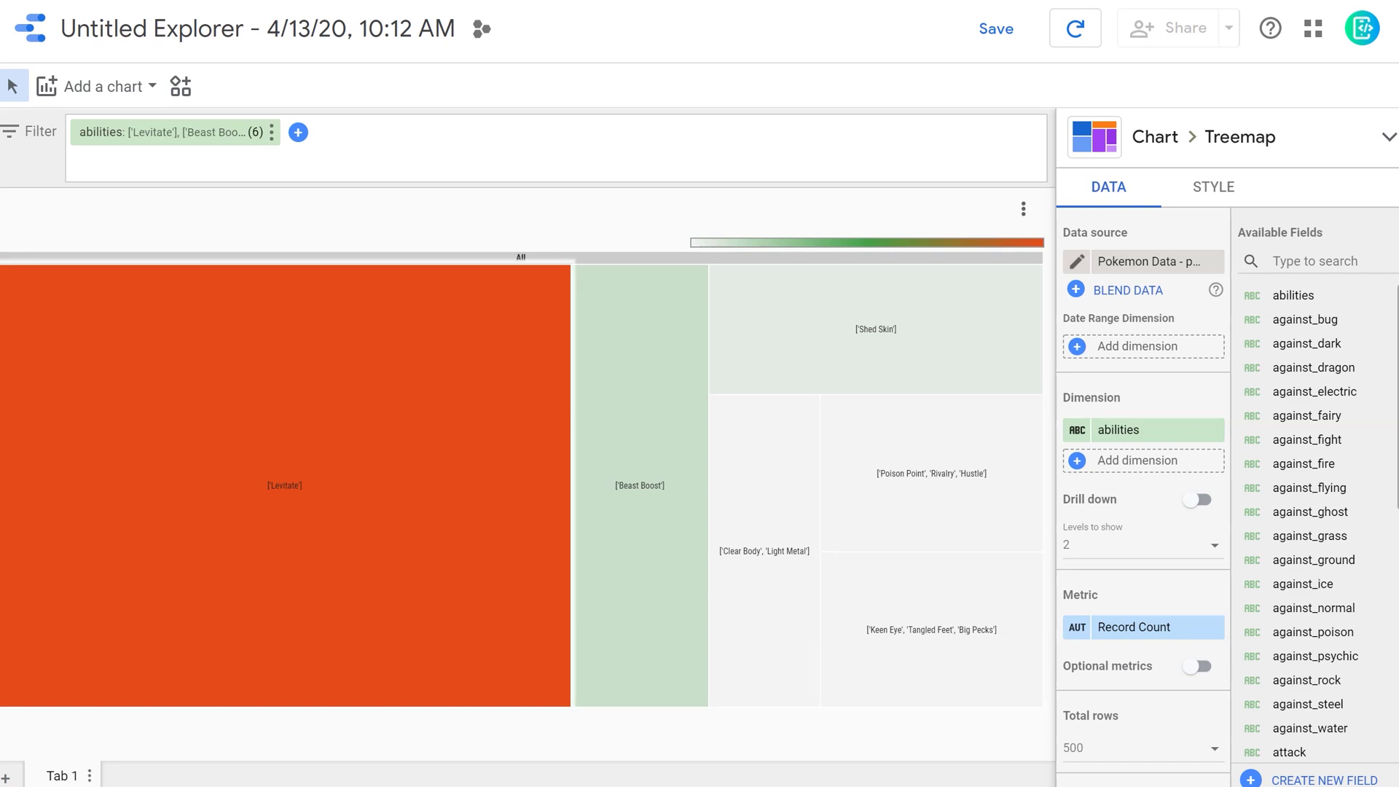
Step: Rename Tab 1 as "Ability Heatmap"
{"action": "left_click", "coordinate": [89, 775]}
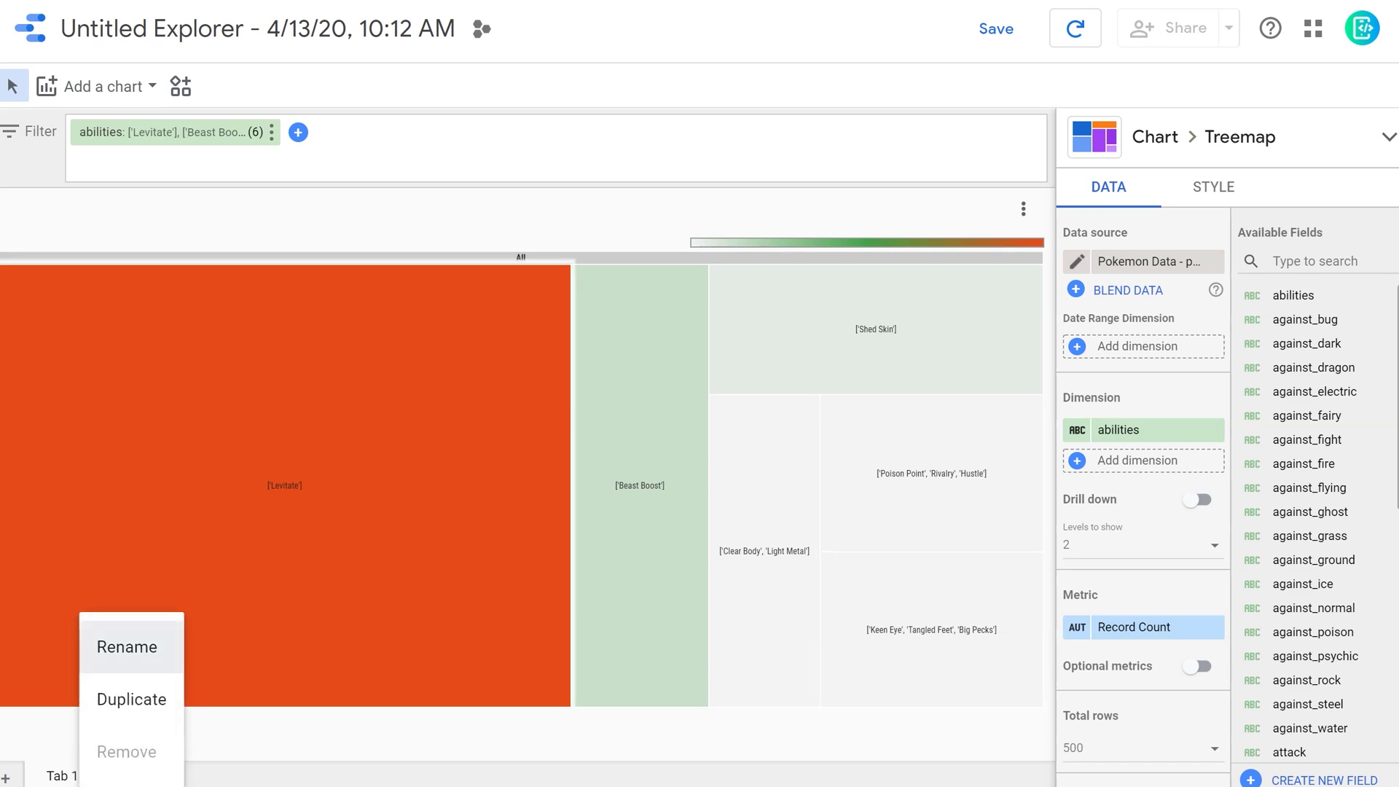
{"action": "left_click", "coordinate": [147, 647]}
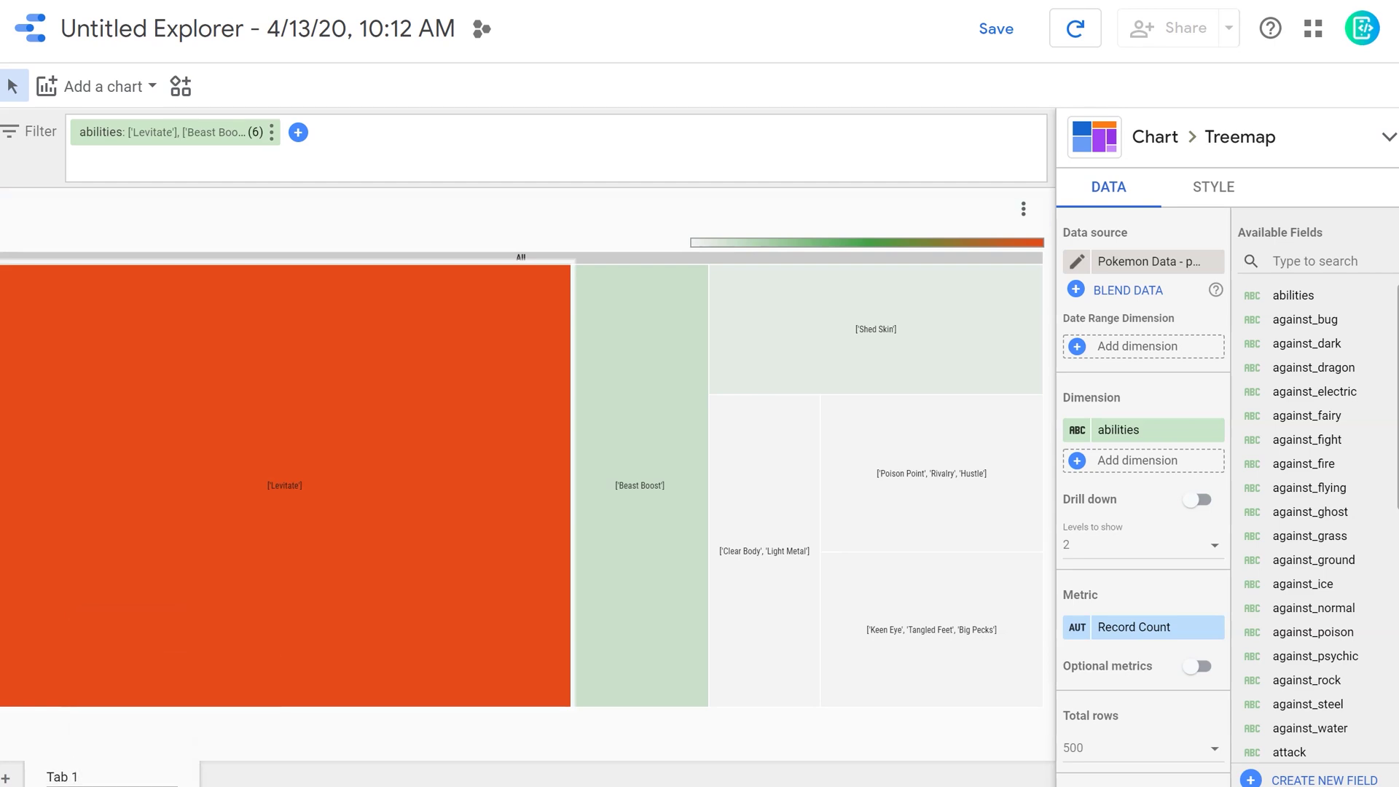
{"action": "key", "text": "ctrl+a"}
{"action": "type", "text": "Ability Heatmap"}
{"action": "key", "text": "Return"}
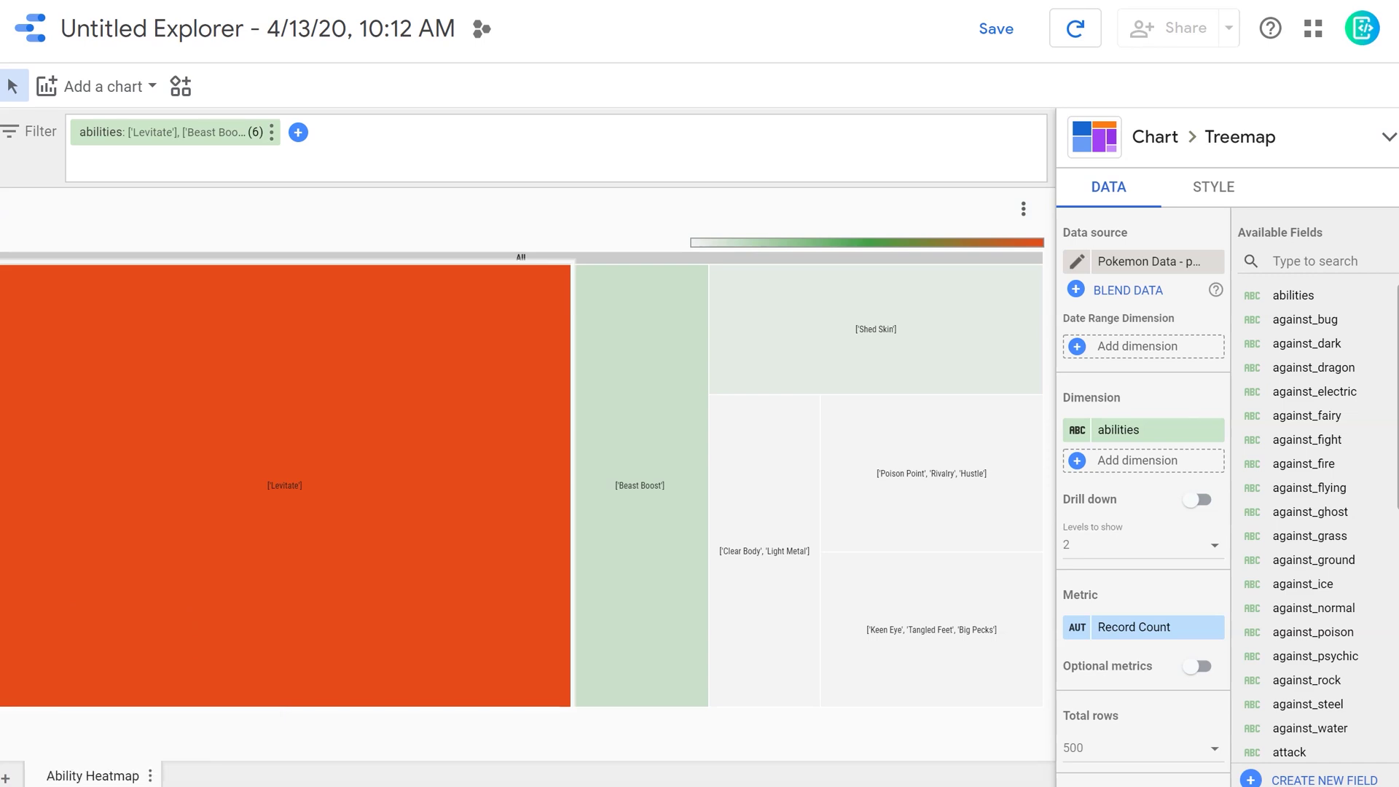
Step: Duplicate the Ability Heatmap tab and set the copy's abilities filter to include all values
{"action": "left_click", "coordinate": [150, 775]}
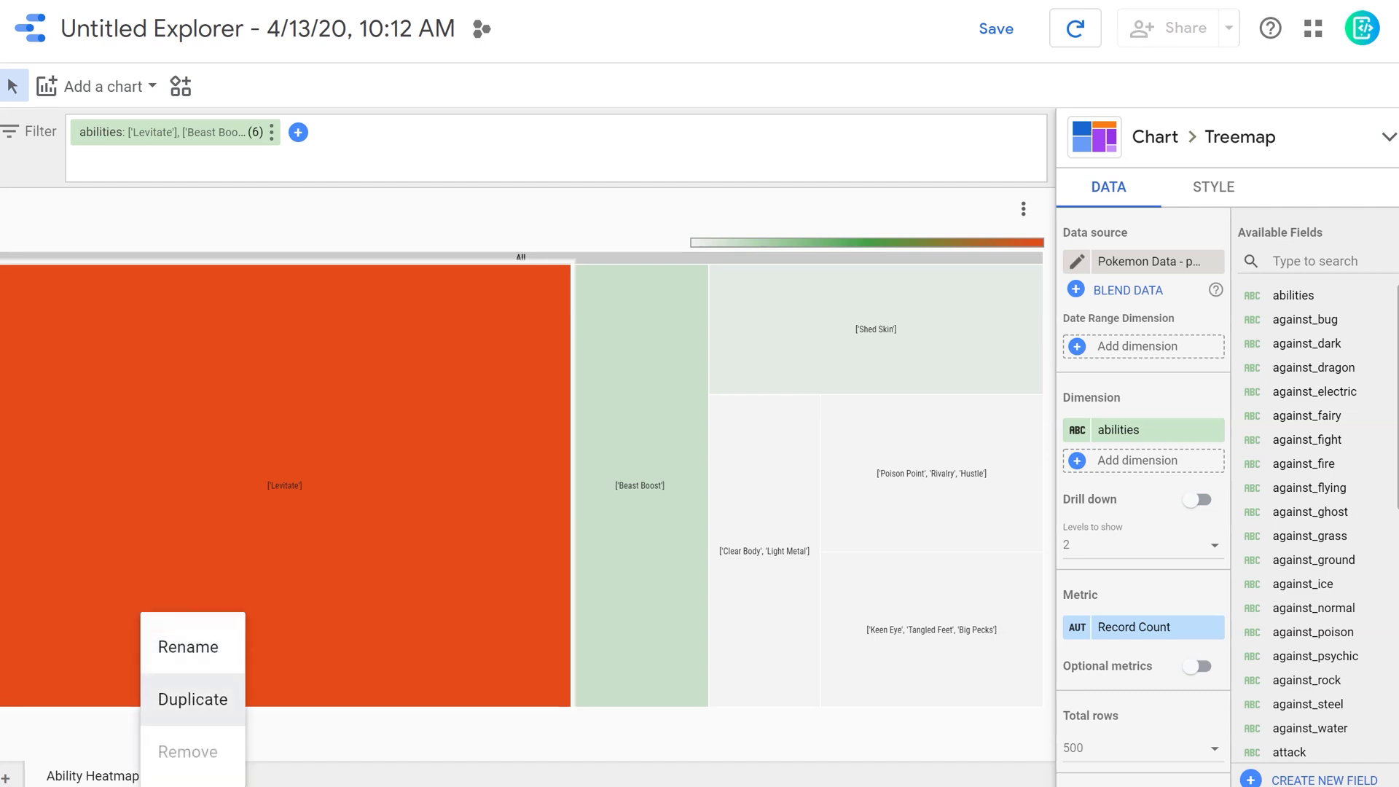
{"action": "left_click", "coordinate": [193, 699]}
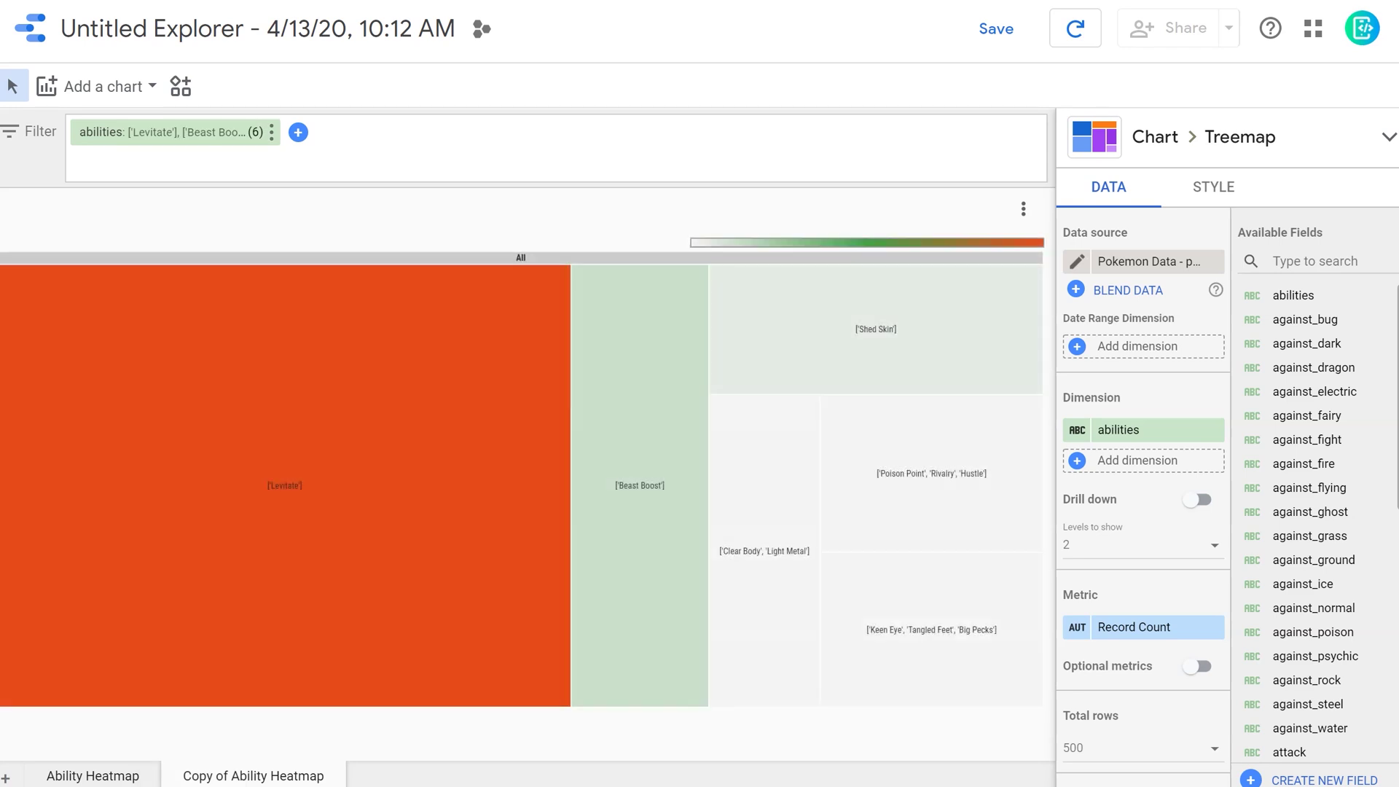
{"action": "left_click", "coordinate": [167, 132]}
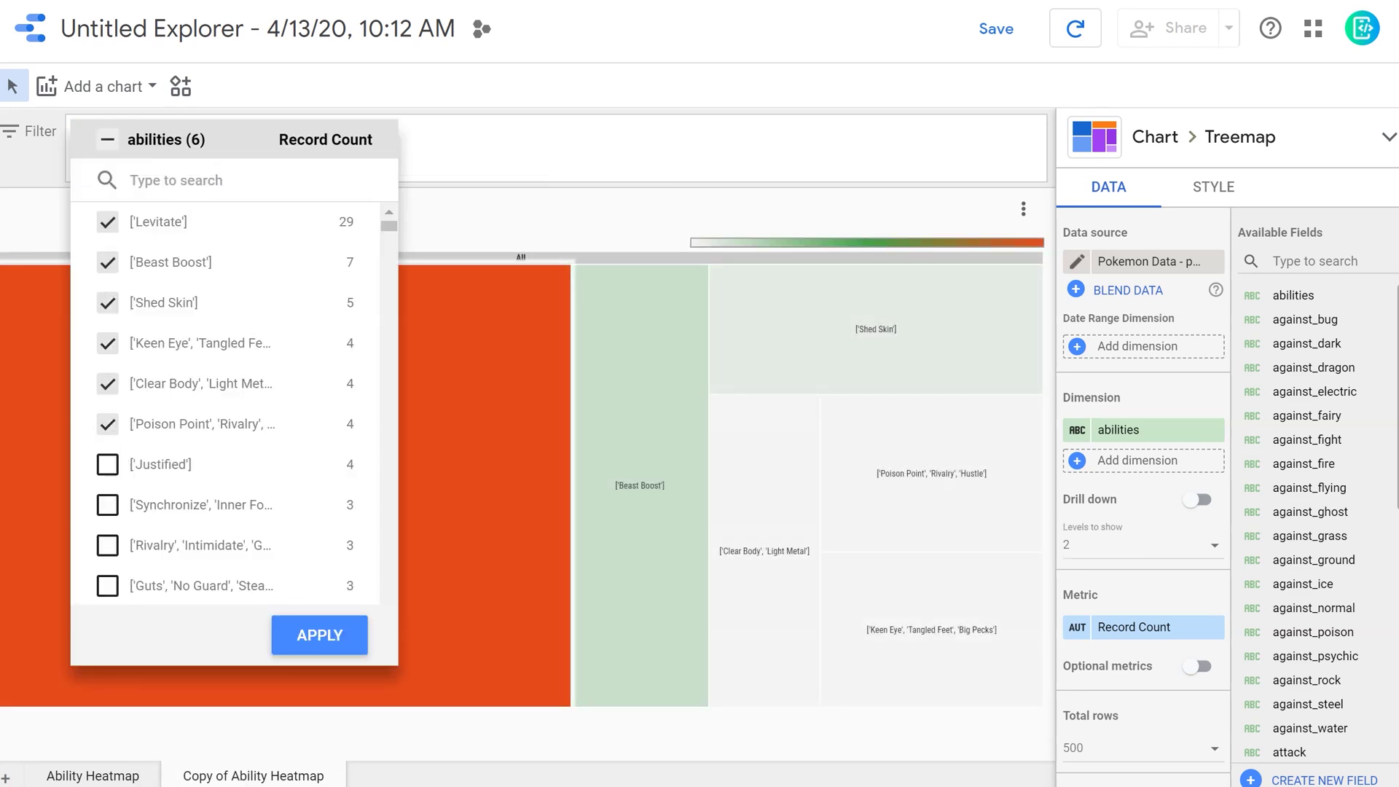
{"action": "left_click", "coordinate": [107, 140]}
{"action": "left_click", "coordinate": [107, 139]}
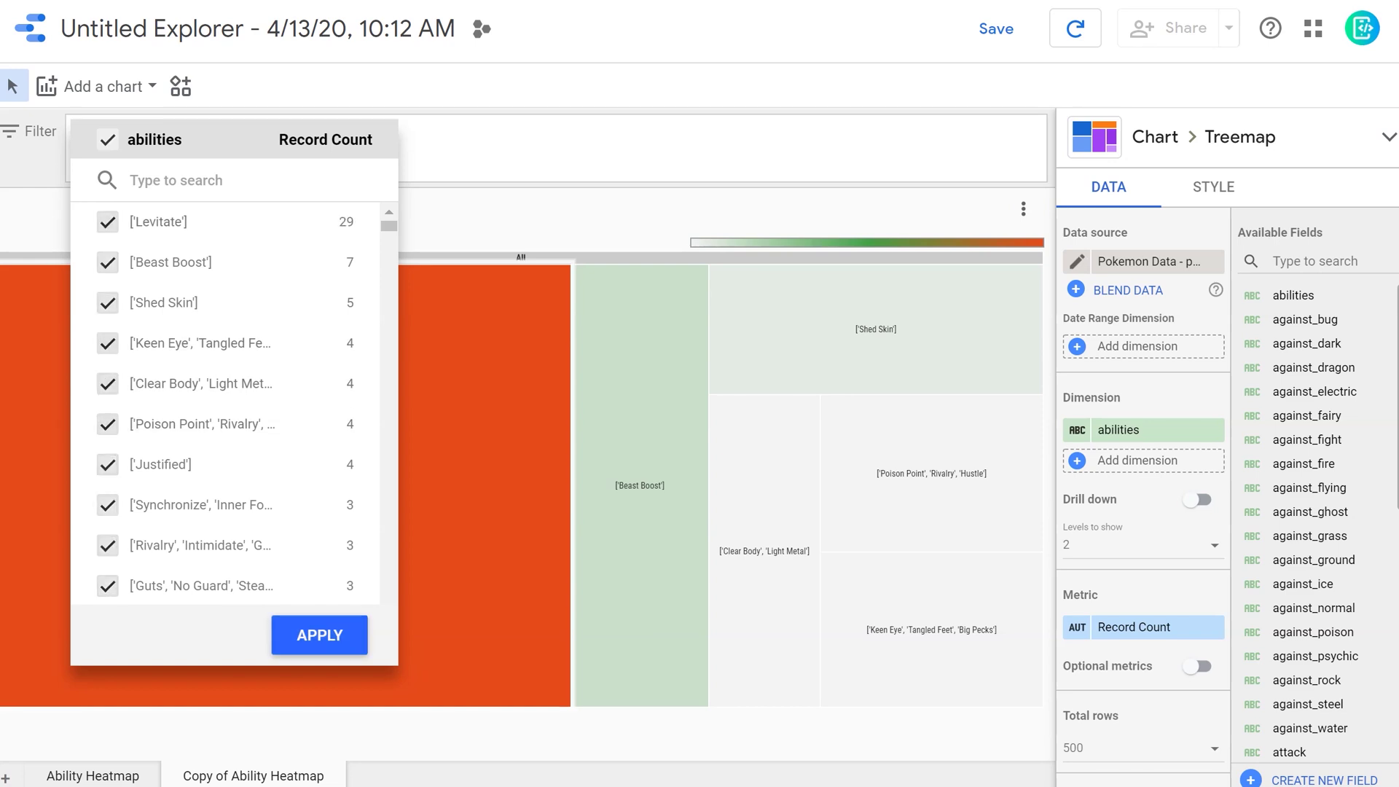
{"action": "left_click", "coordinate": [320, 635]}
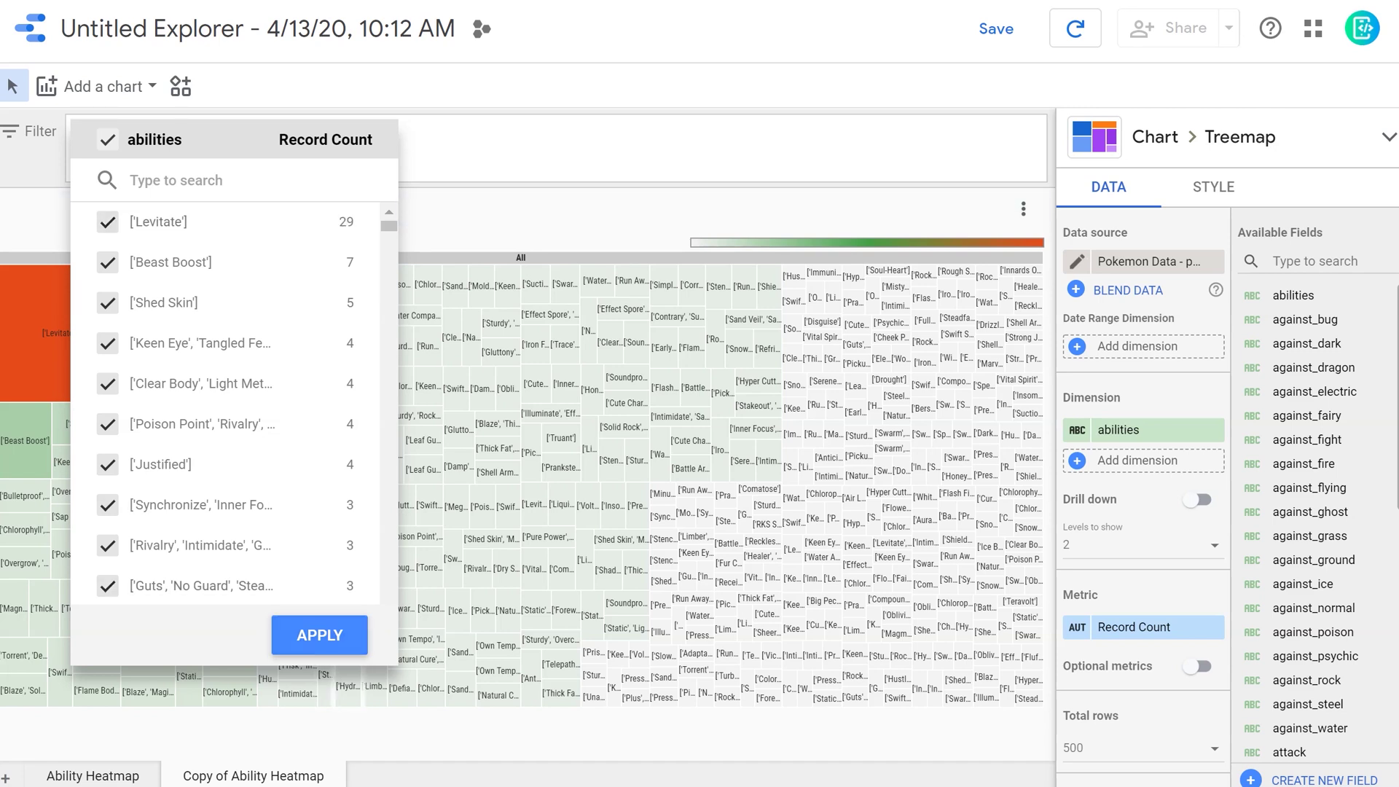
{"action": "left_click", "coordinate": [348, 685]}
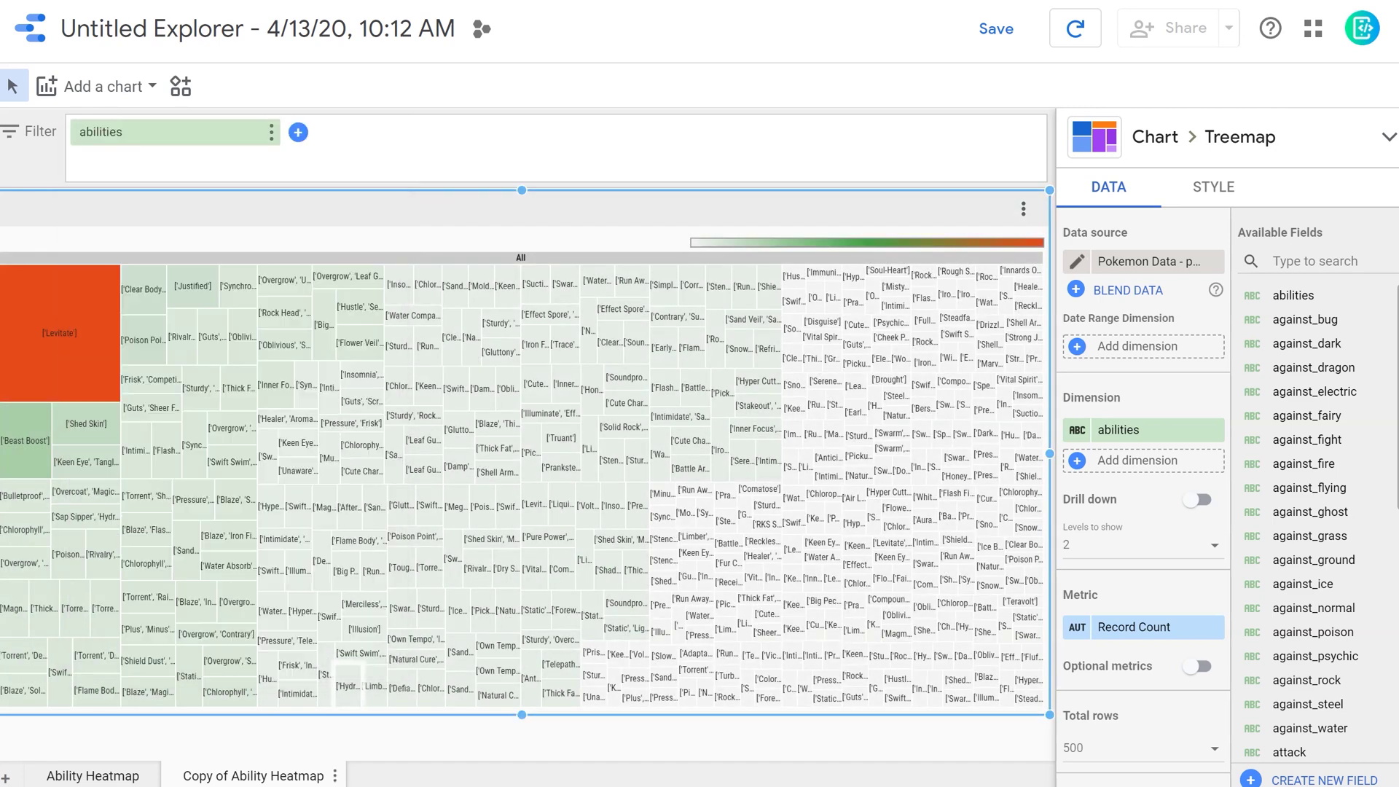
Step: Rename the duplicated tab as "Ability Heatmap - ALL"
{"action": "left_click", "coordinate": [335, 775]}
{"action": "left_click", "coordinate": [374, 646]}
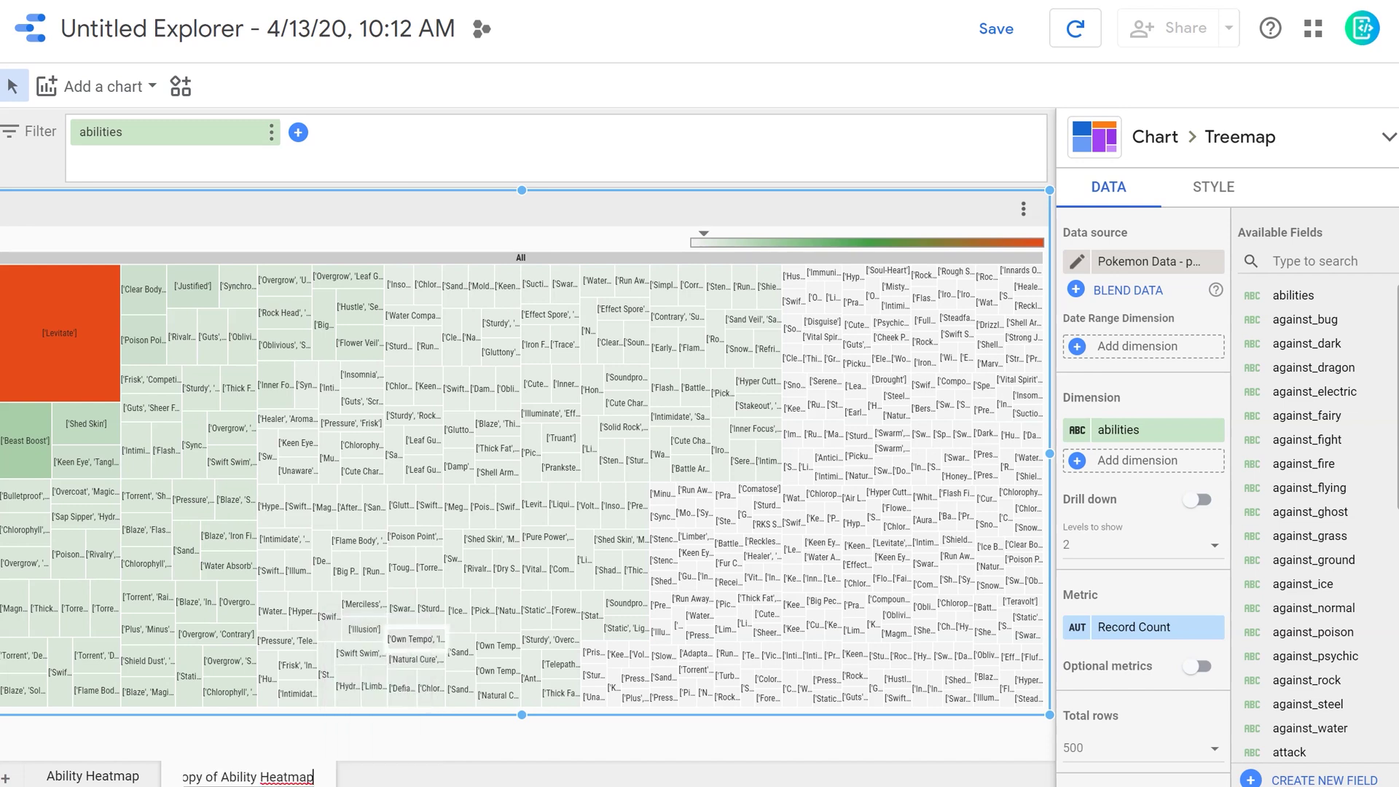
{"action": "key", "text": "ctrl+Left"}
{"action": "key", "text": "ctrl+Left"}
{"action": "key", "text": "ctrl+shift+Left"}
{"action": "key", "text": "ctrl+shift+Left"}
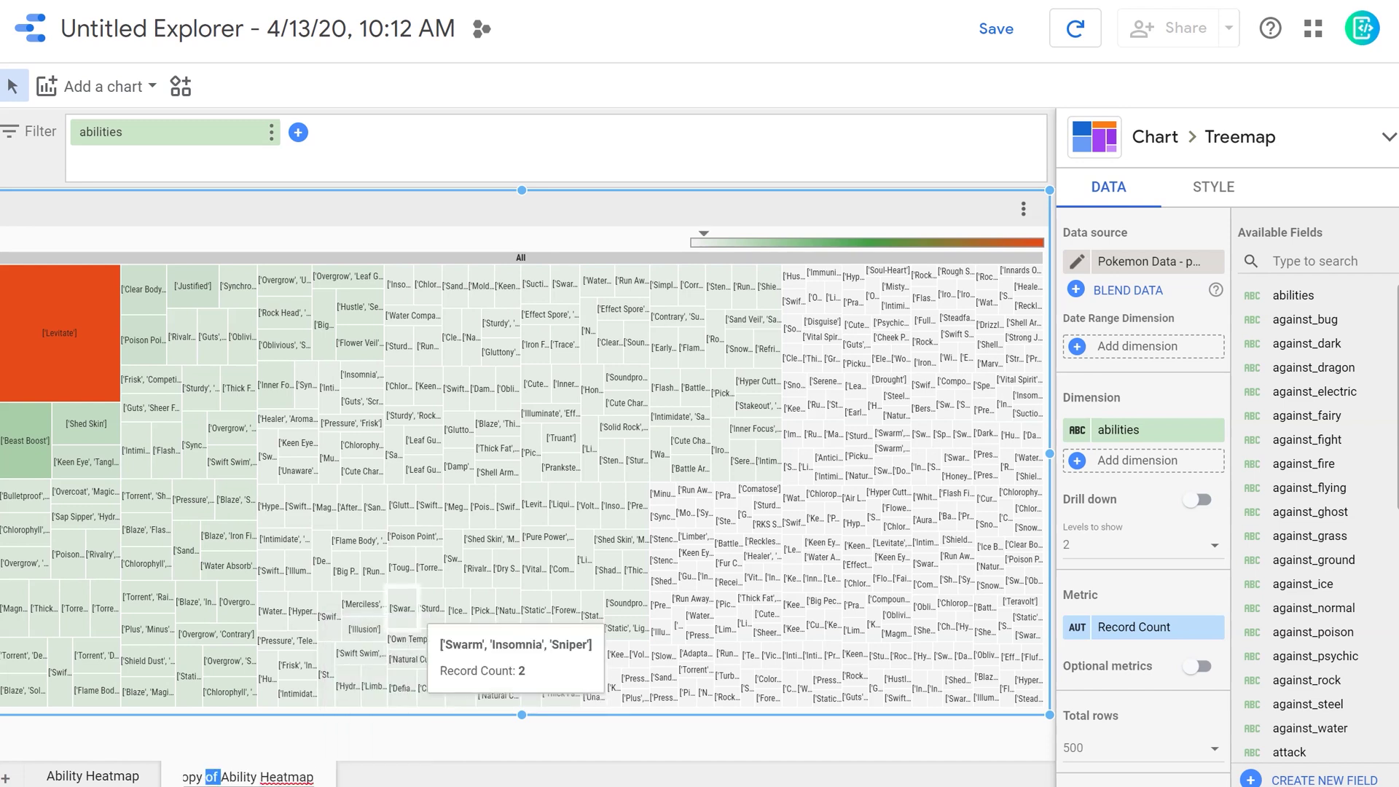
{"action": "key", "text": "BackSpace"}
{"action": "key", "text": "ctrl+Right"}
{"action": "type", "text": "- ALL"}
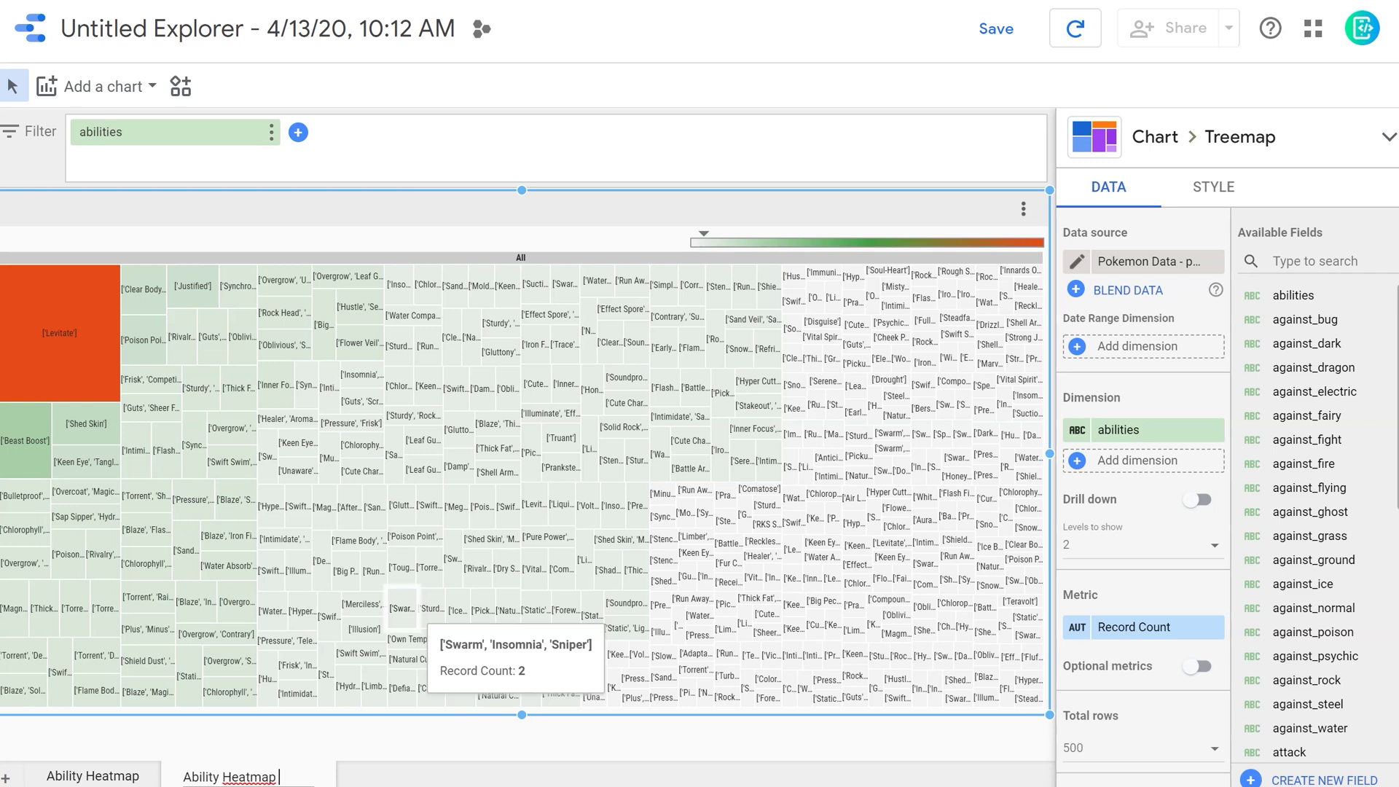
{"action": "key", "text": "Return"}
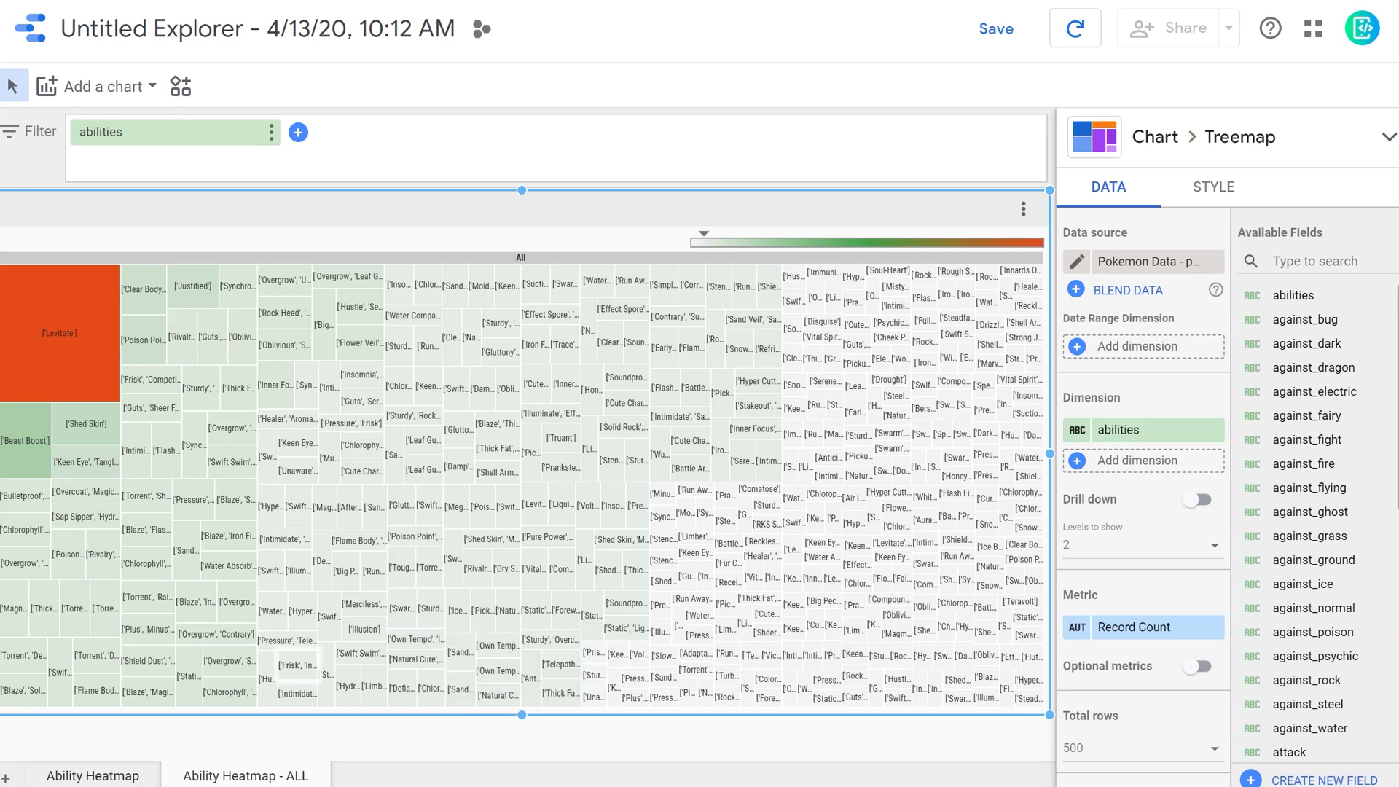
Step: Rename the original Ability Heatmap tab by adding a suffix that starts with a hyphen
{"action": "right_click", "coordinate": [149, 774]}
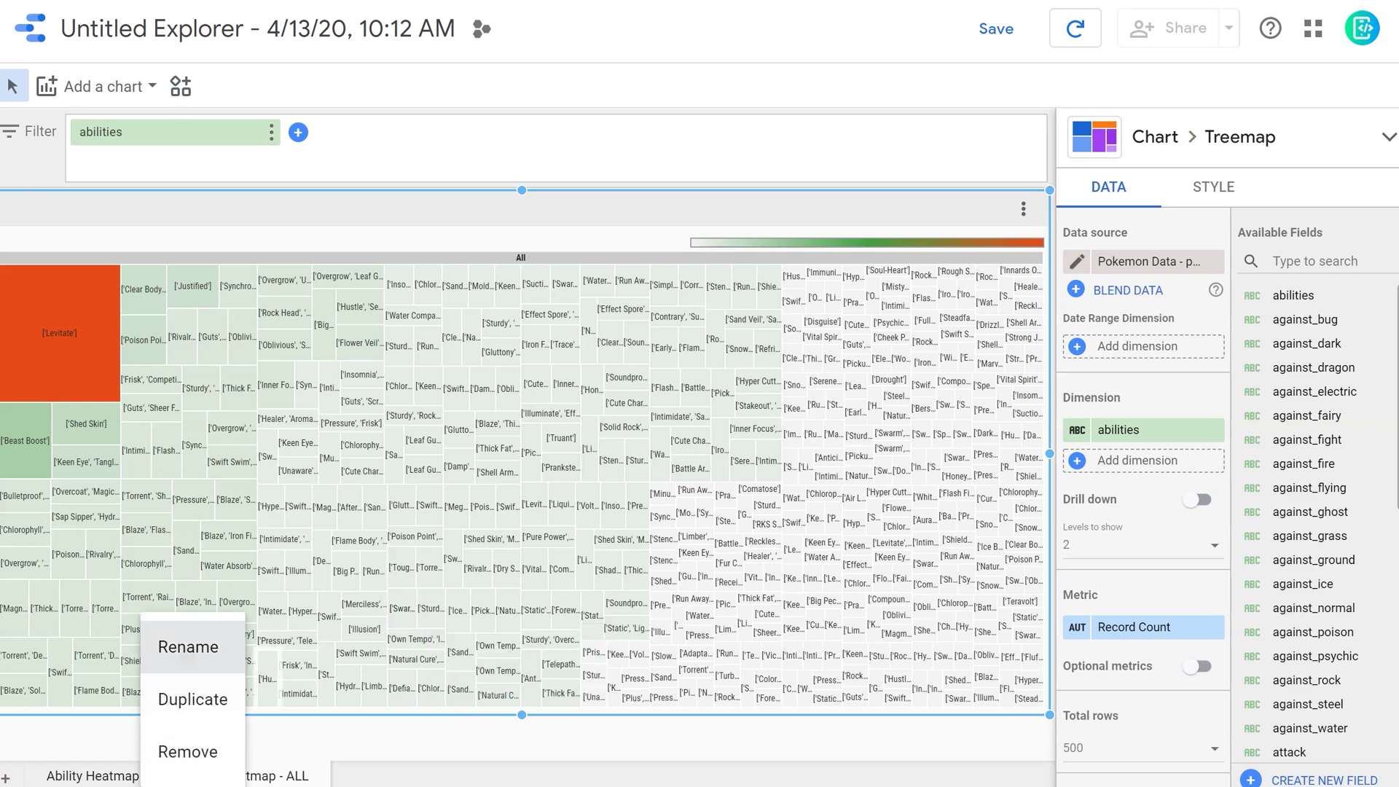
{"action": "left_click", "coordinate": [188, 646]}
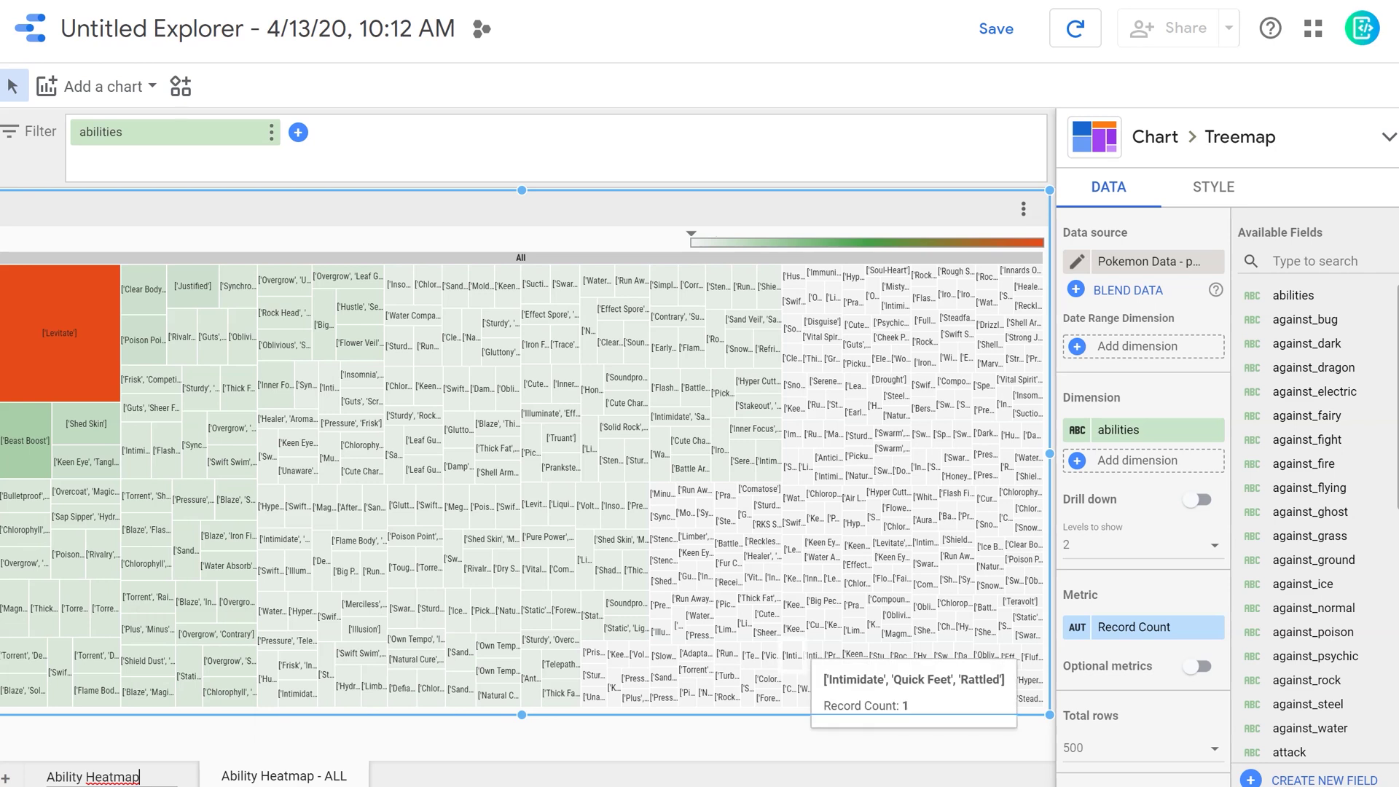
{"action": "type", "text": "-"}
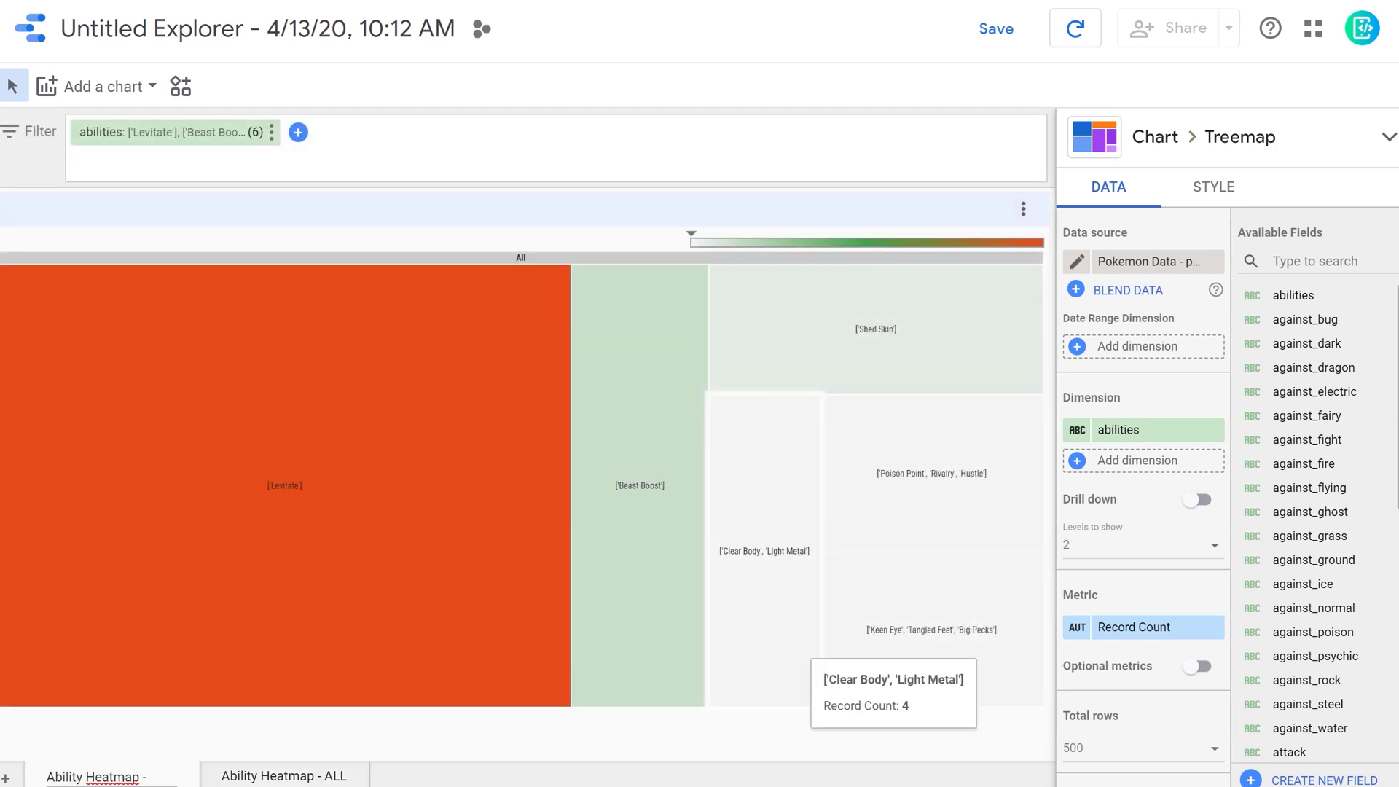